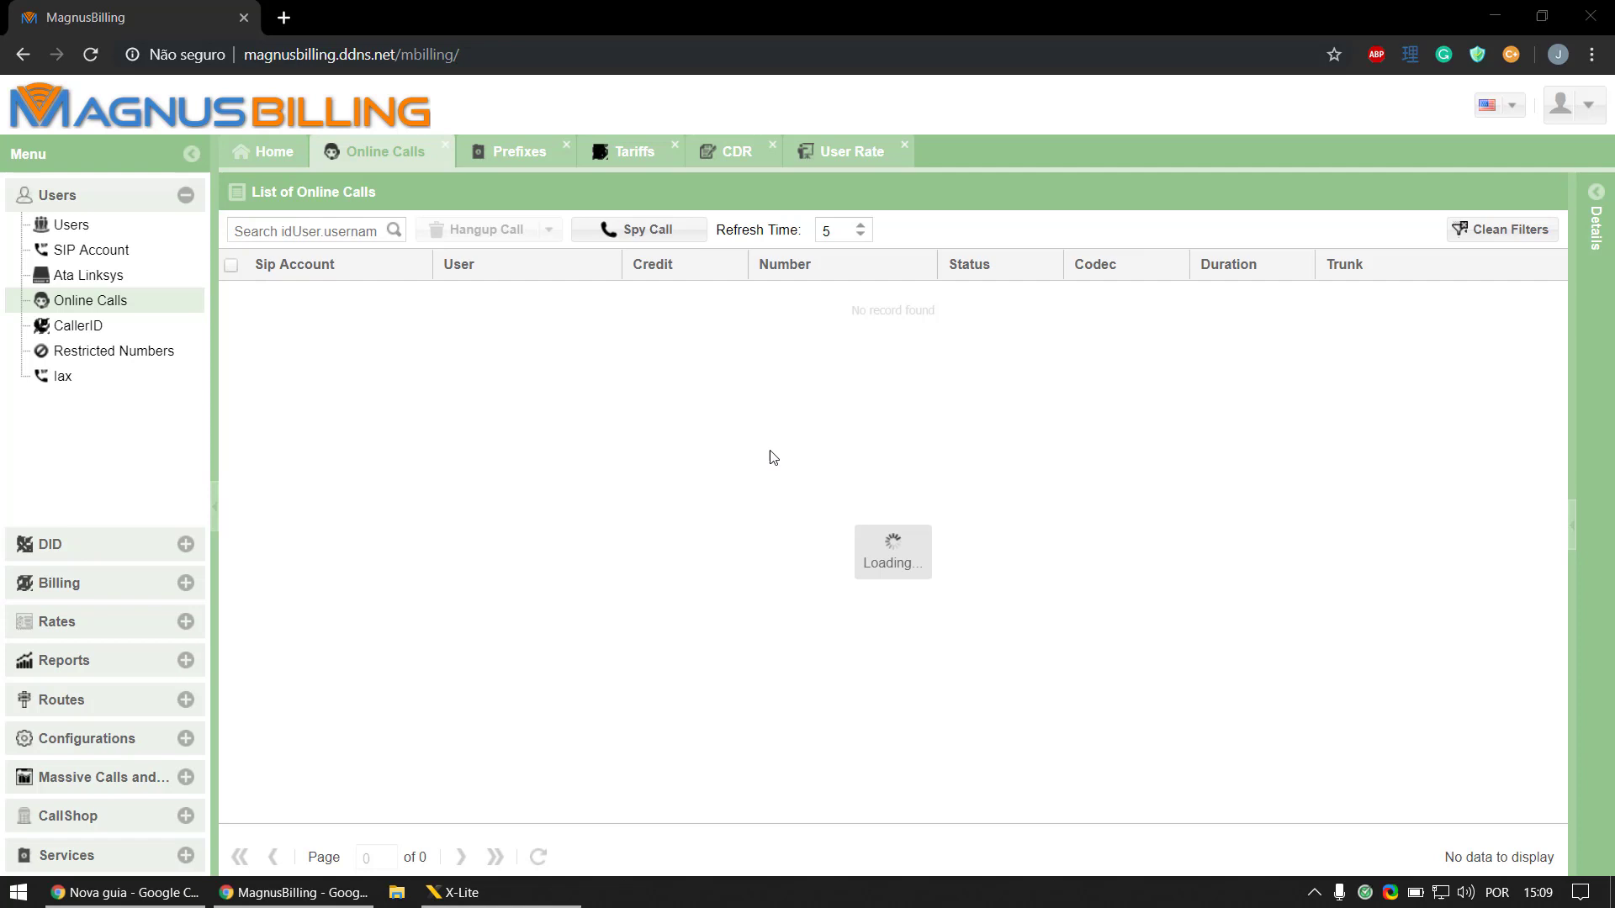
- Review the Prefixes and Tariffs lists and place a test call to the Brazilian number from the X-Lite softphone
left_click(505, 159)
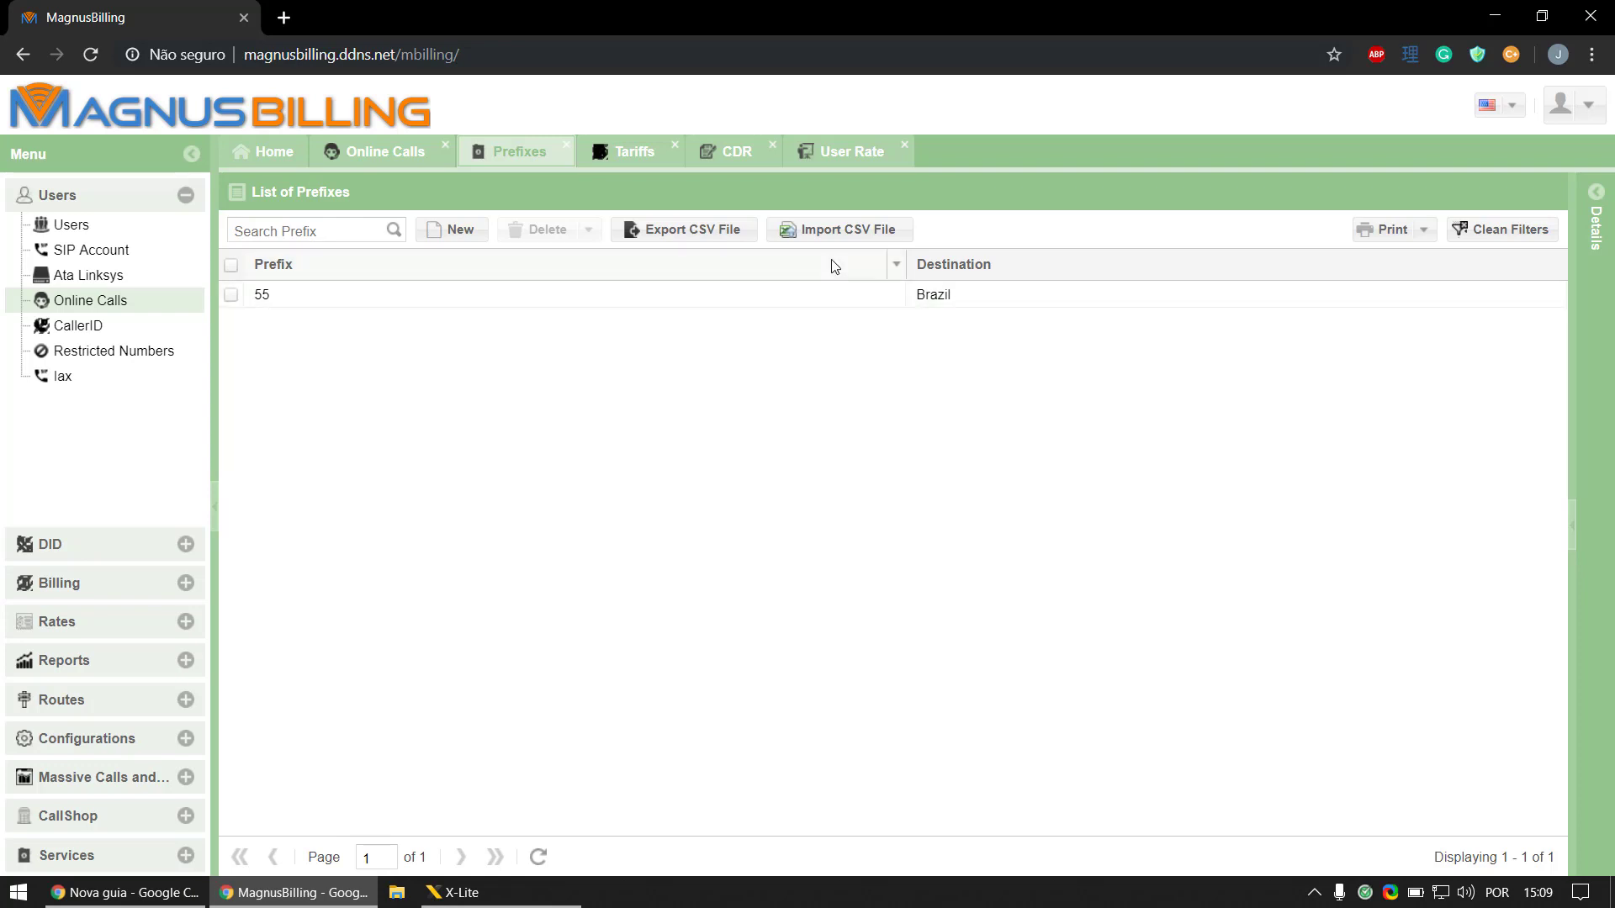
left_click(611, 160)
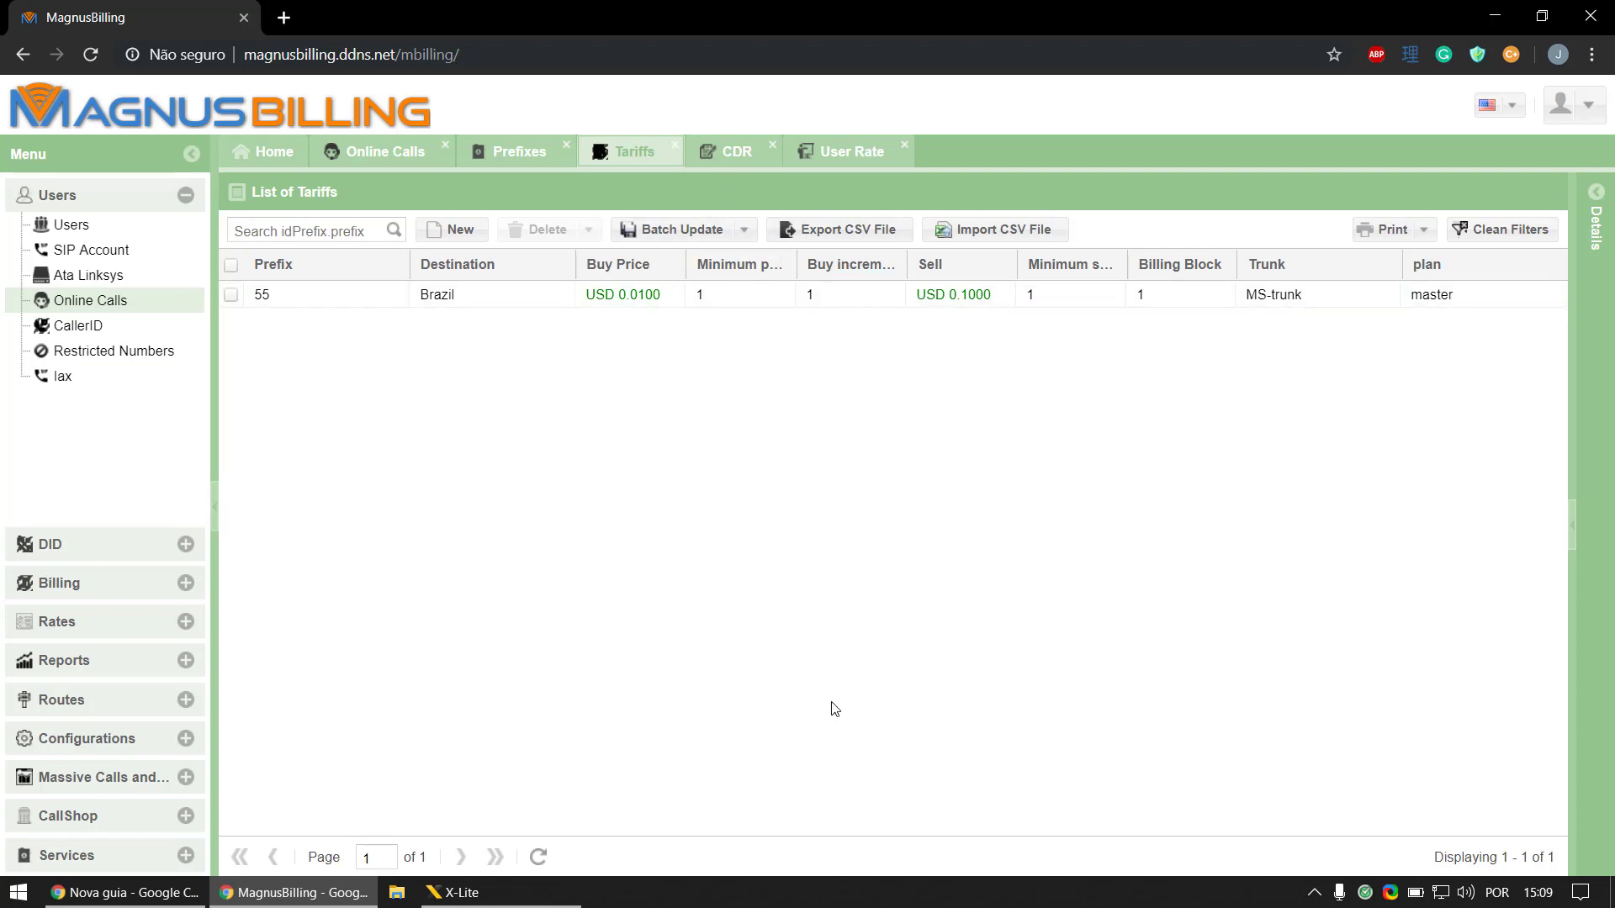
left_click(518, 898)
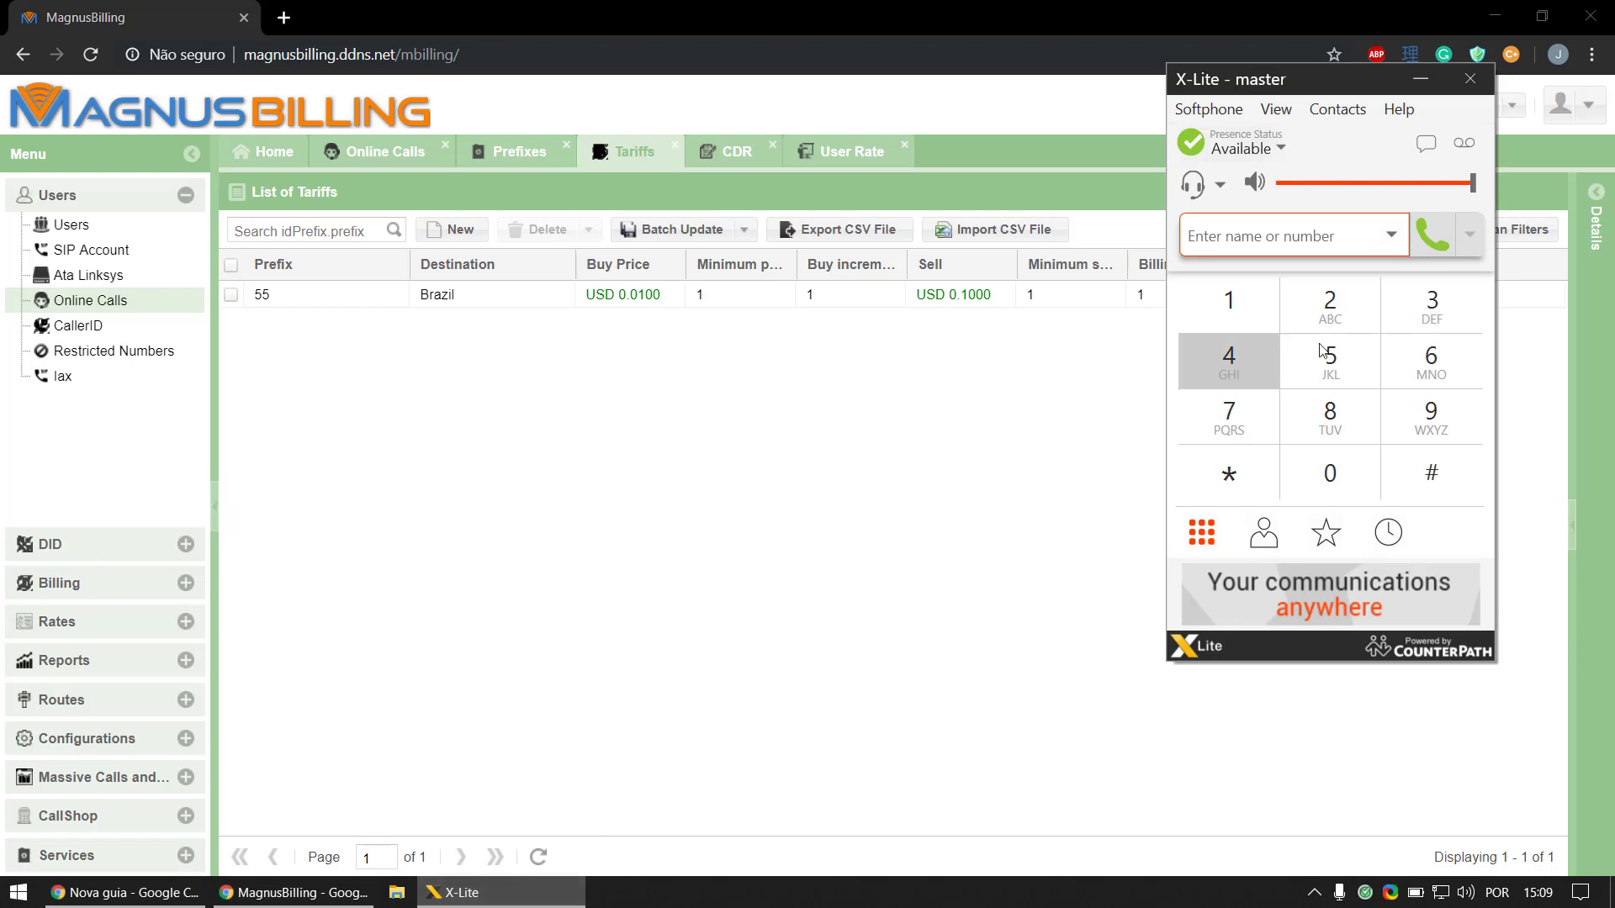
key("ctrl+v")
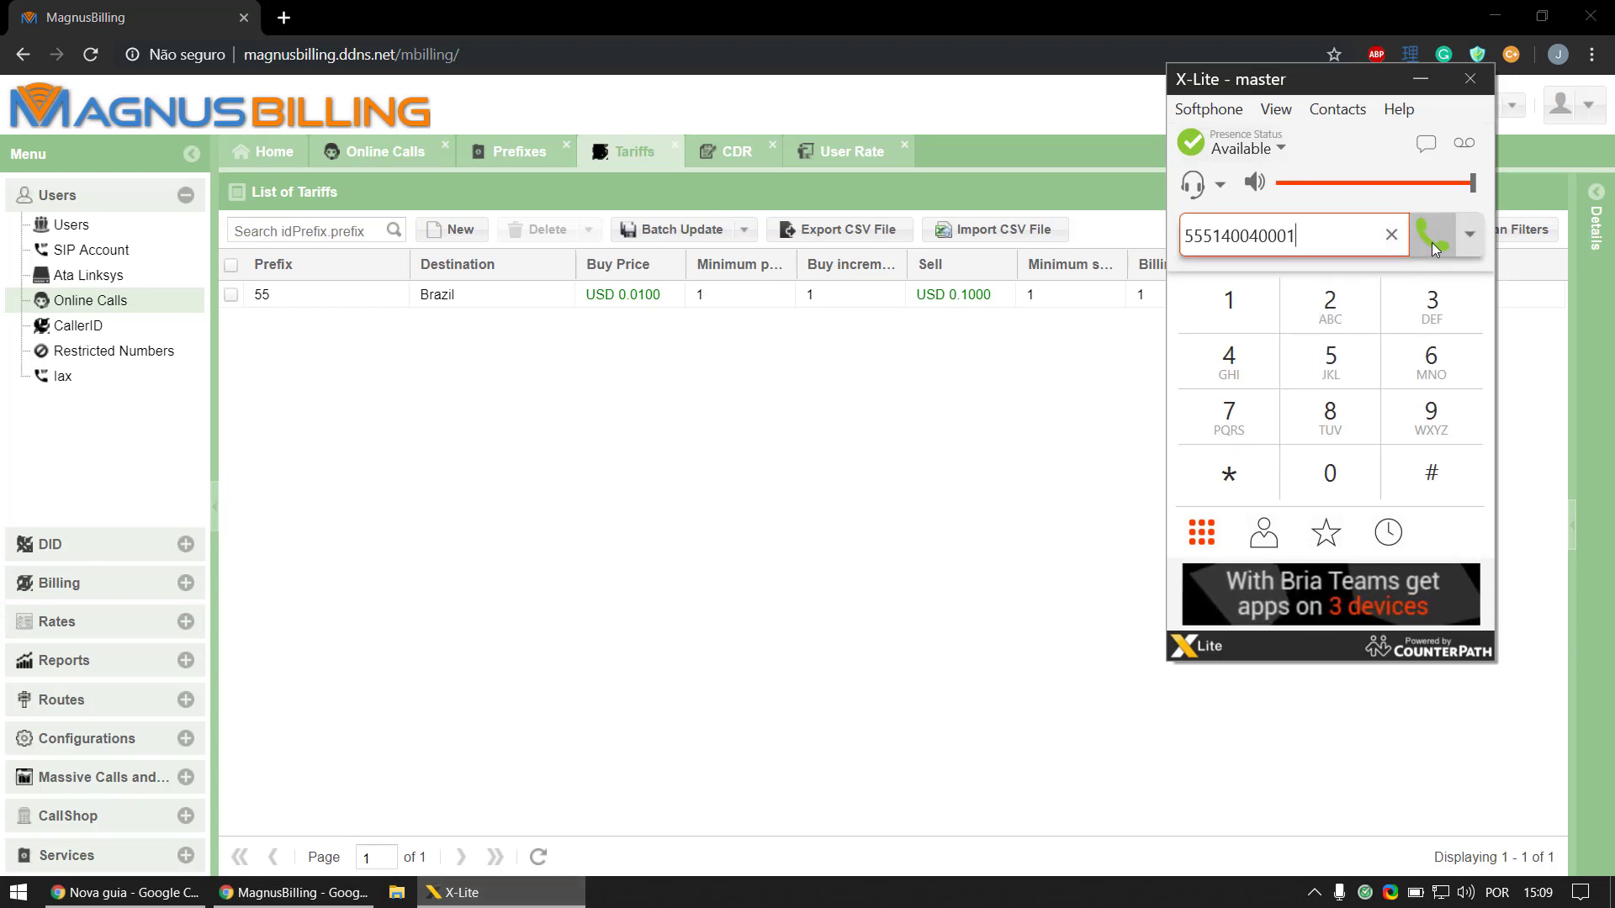
left_click(1431, 242)
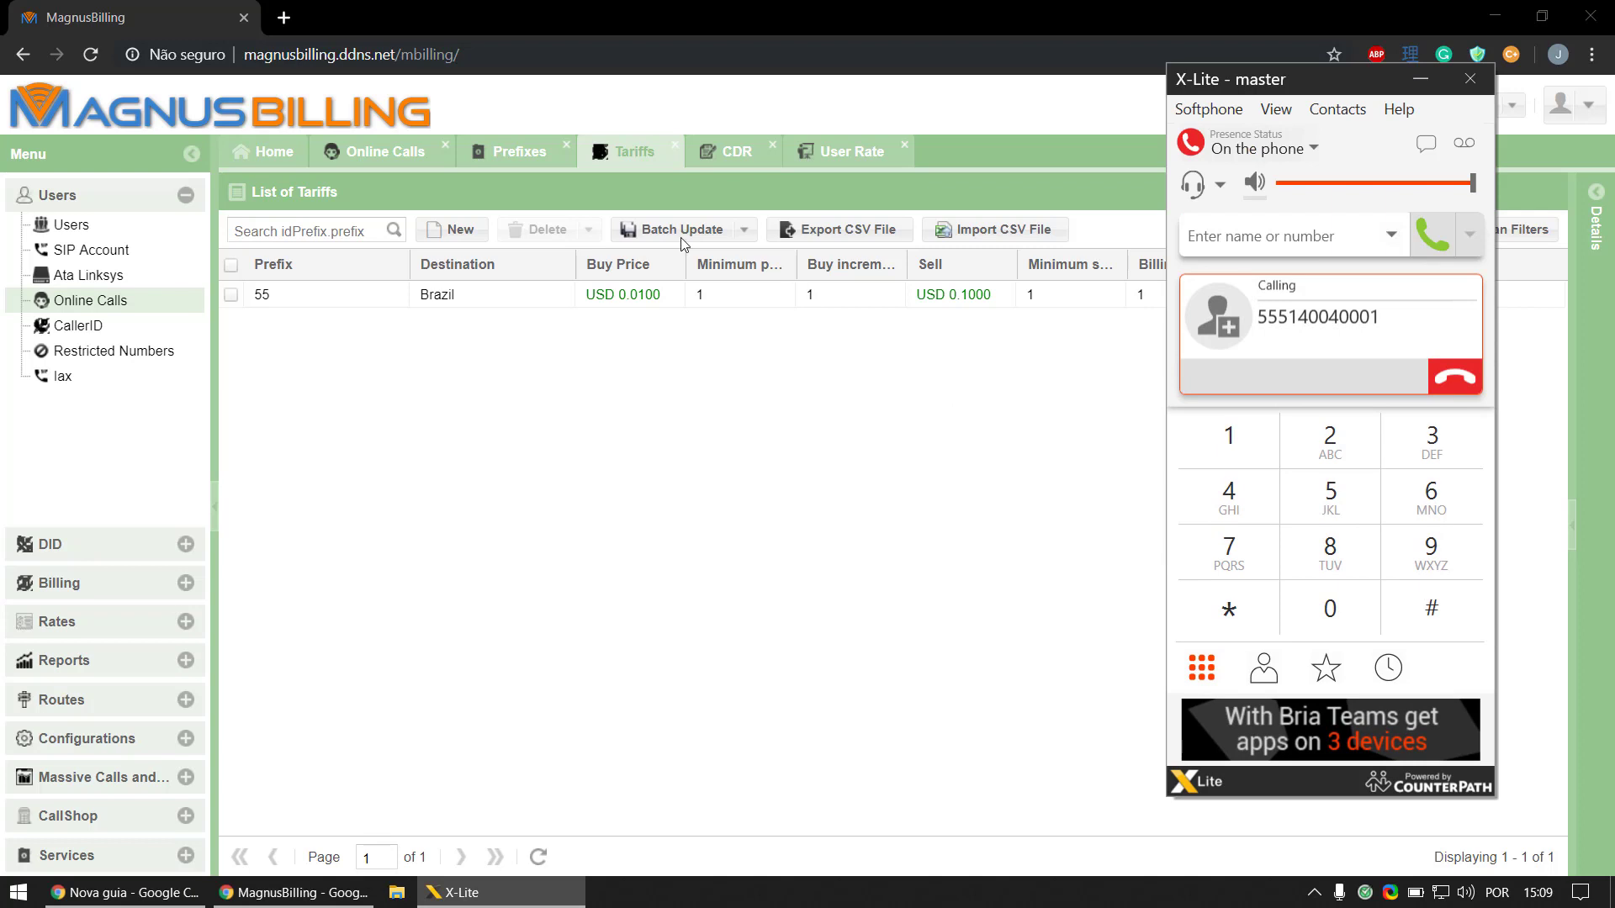
- Check the active test call in MagnusBilling's Online Calls list and end the call in X-Lite
left_click(379, 158)
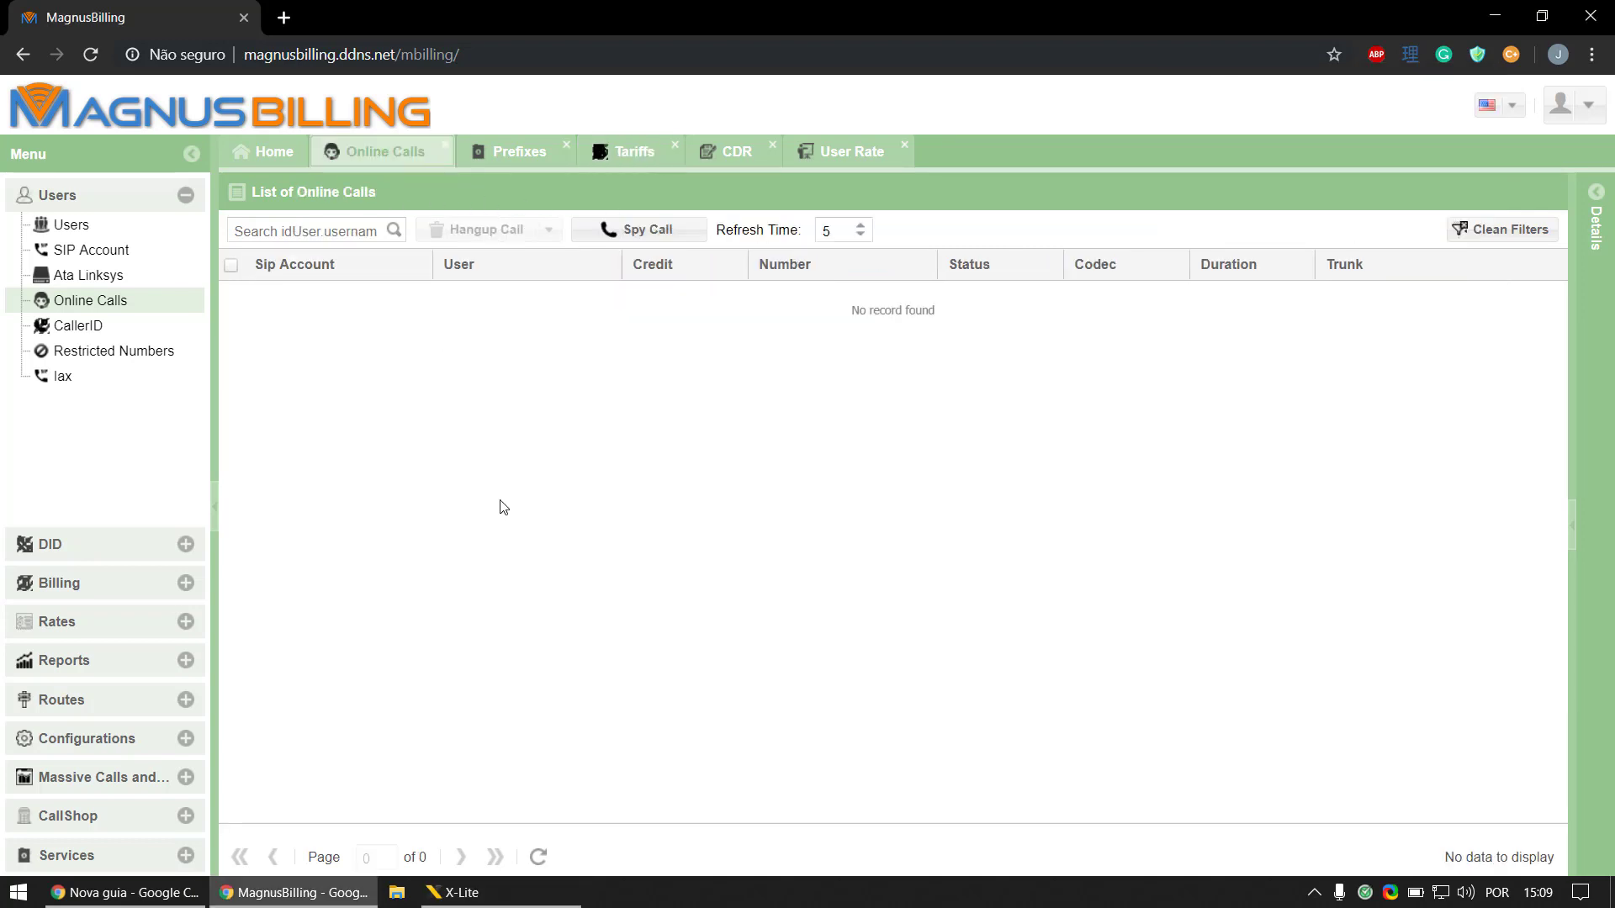
left_click(554, 892)
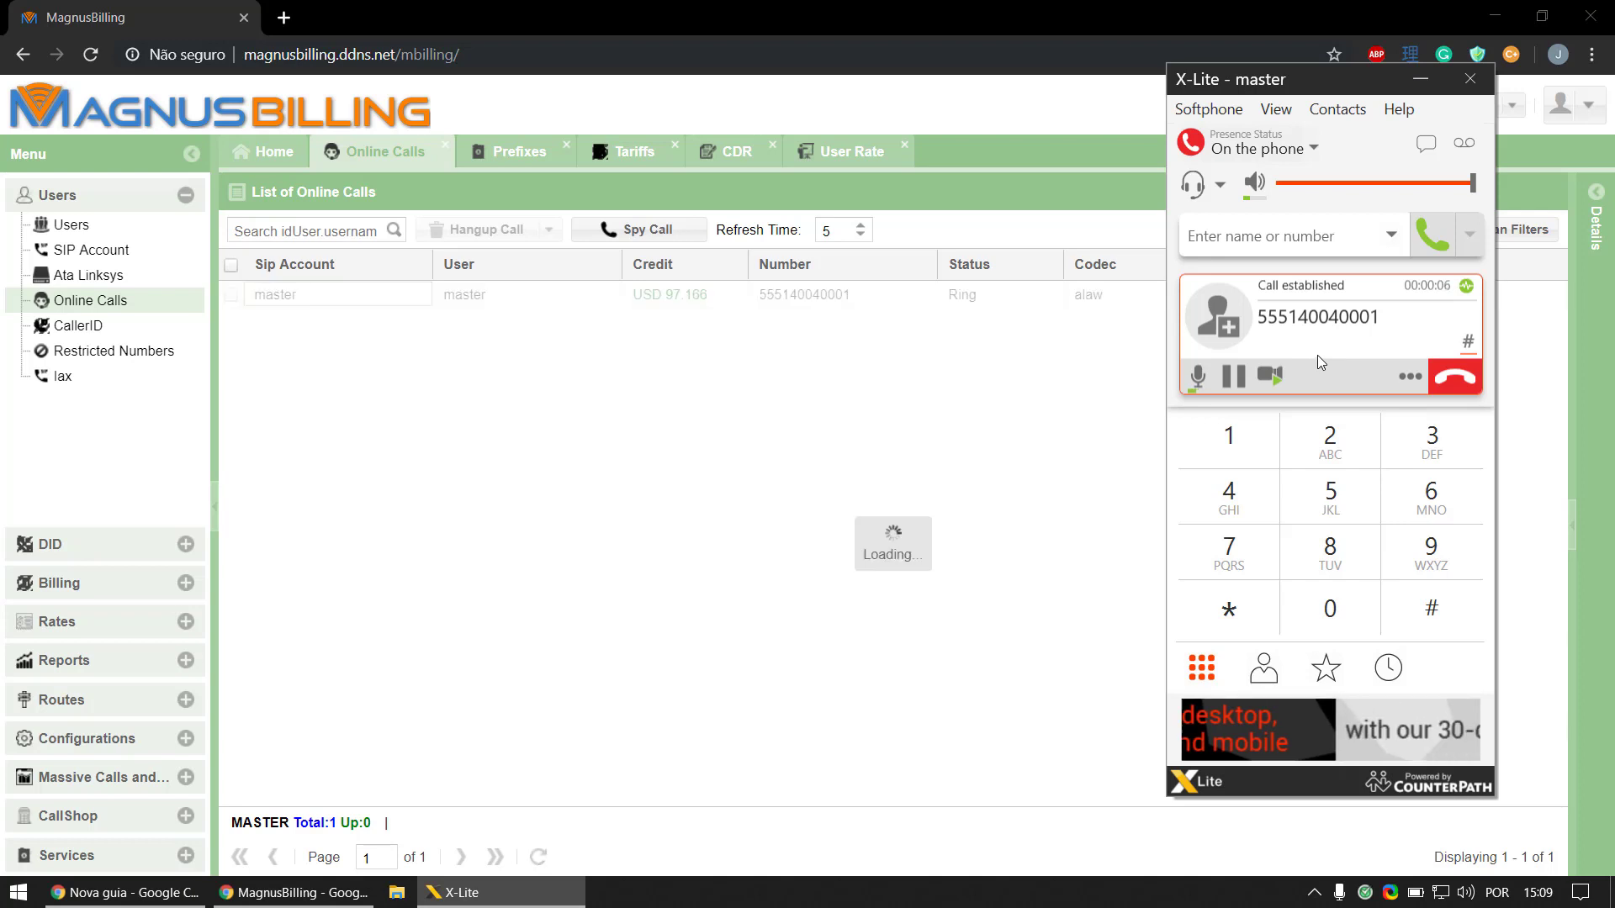
left_click(1454, 390)
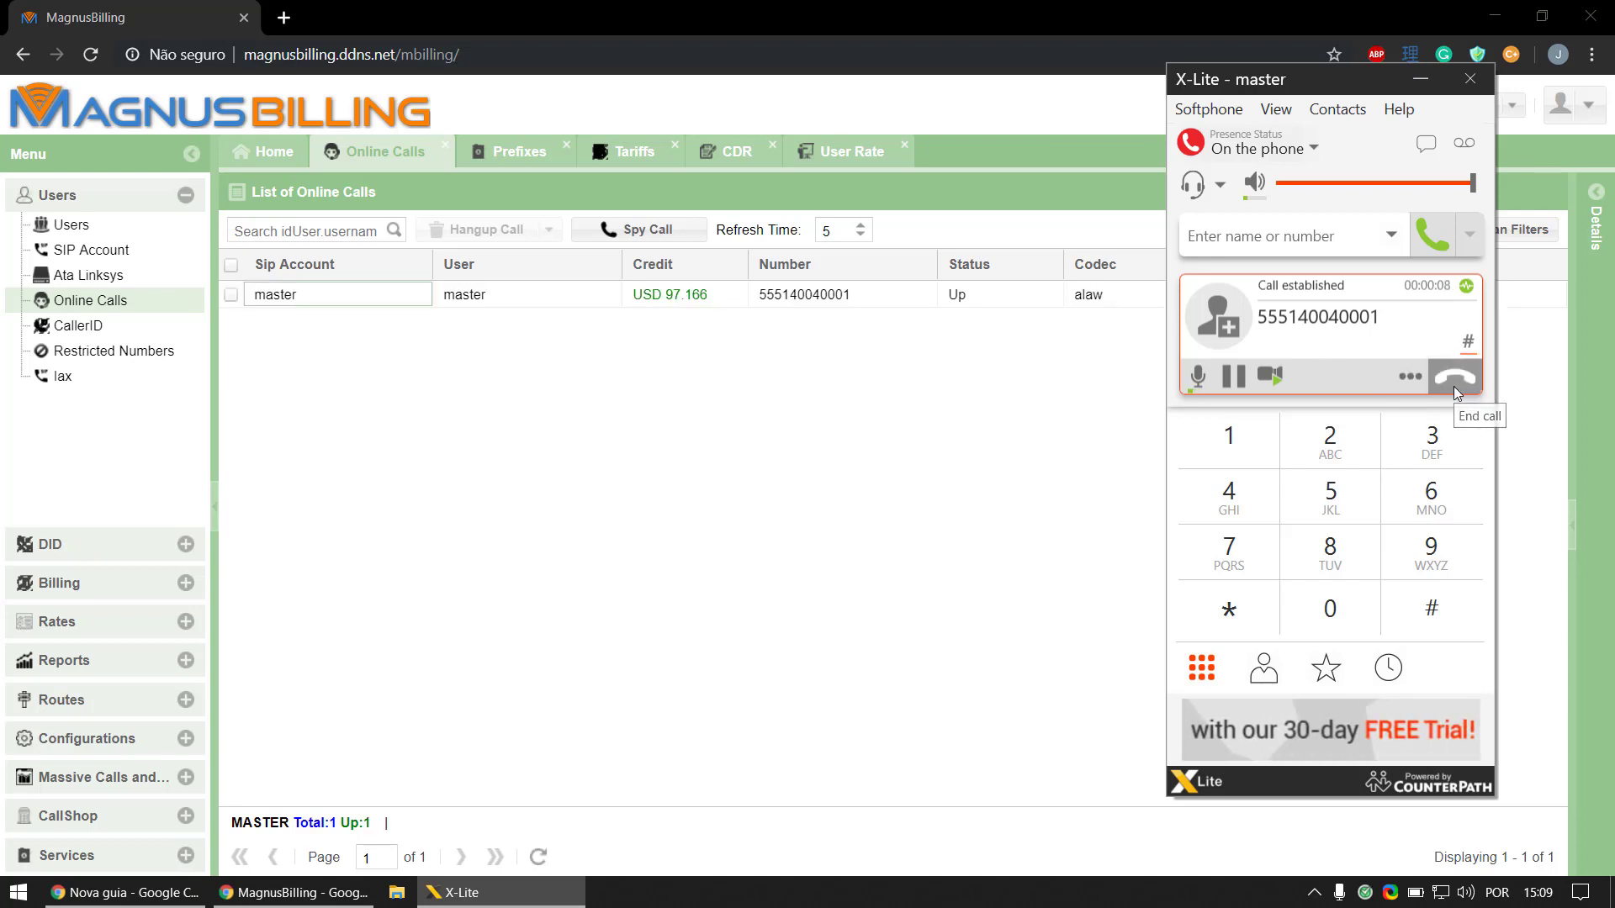
left_click(904, 458)
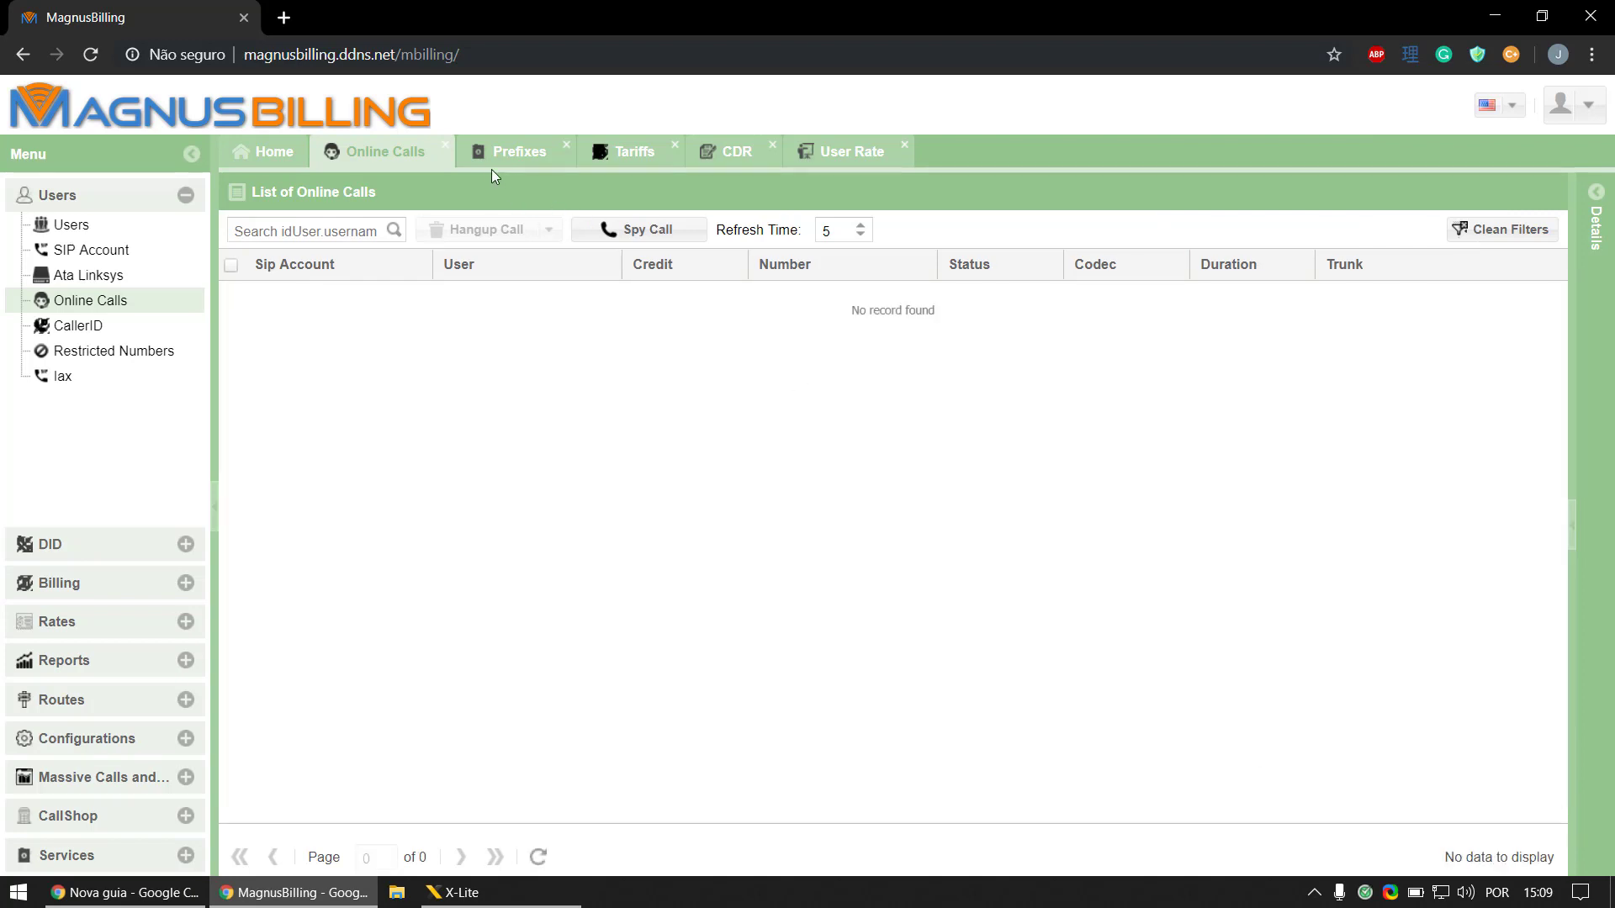
- Refresh the CDR list and examine the test call's duration, buy cost and sell price
left_click(710, 155)
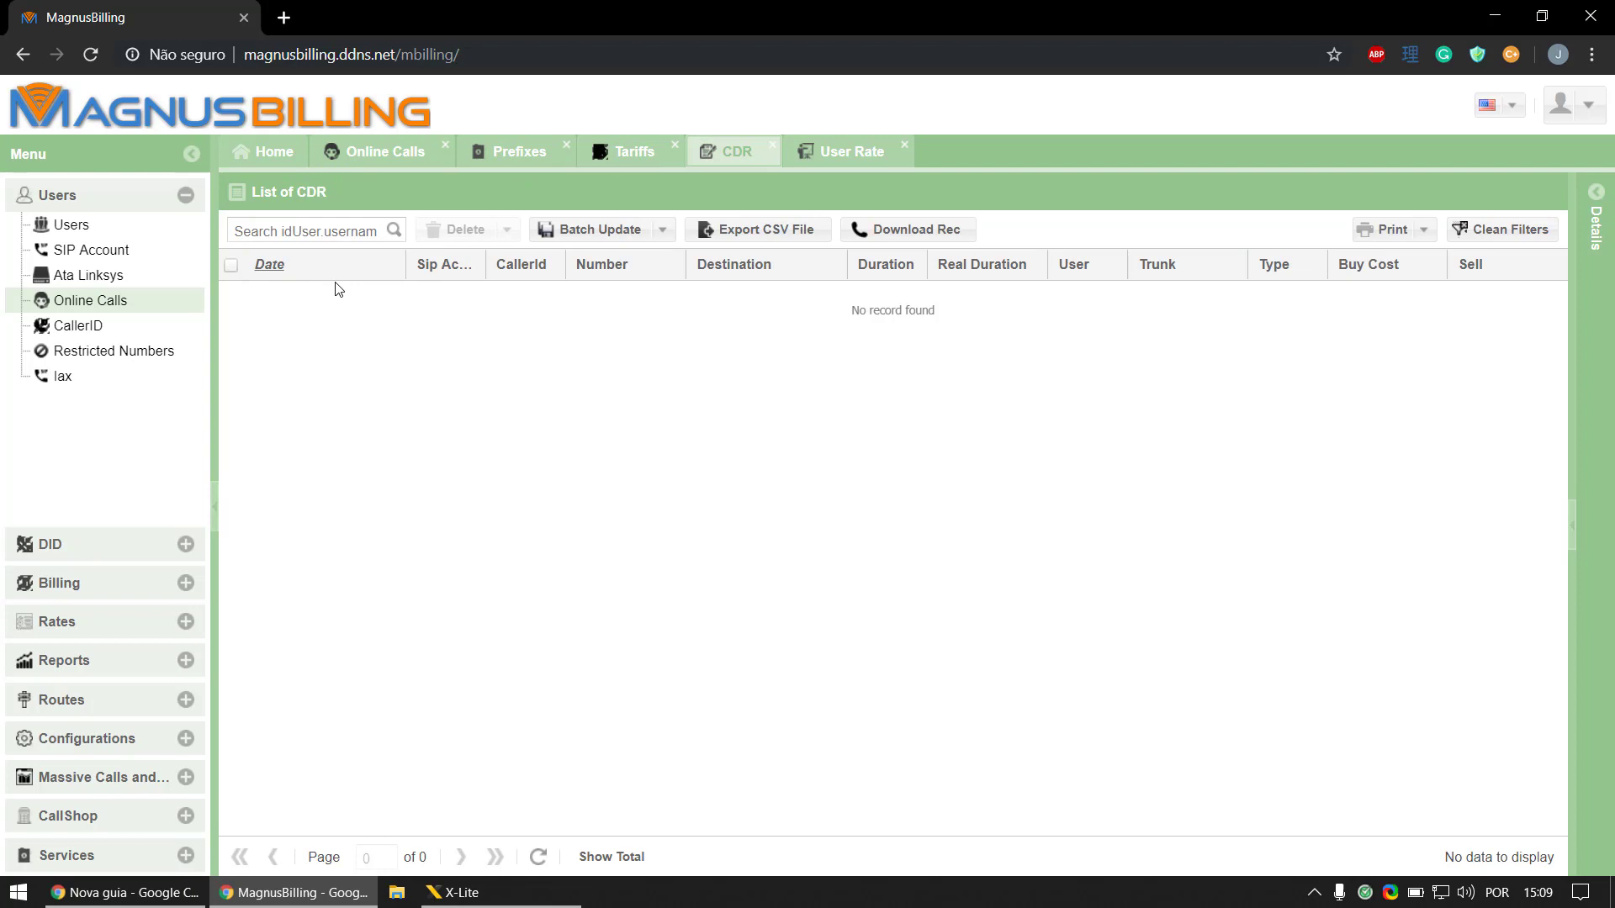
left_click(397, 267)
left_click(516, 555)
left_click(543, 858)
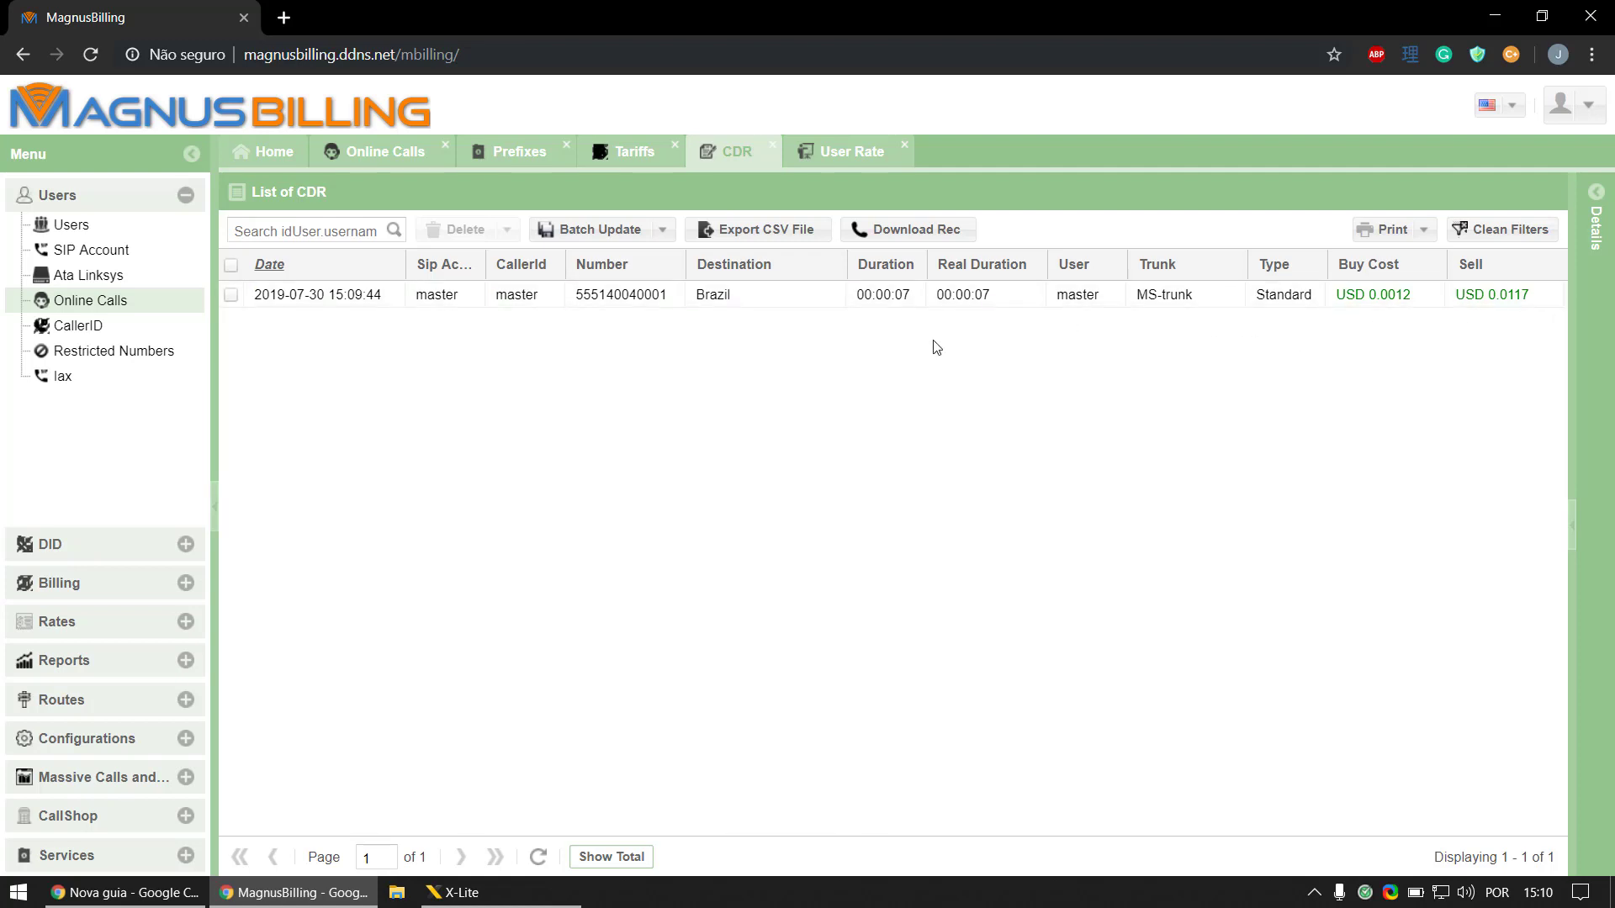
- Start a new user rate for the user master with Brazil as the destination
left_click(859, 164)
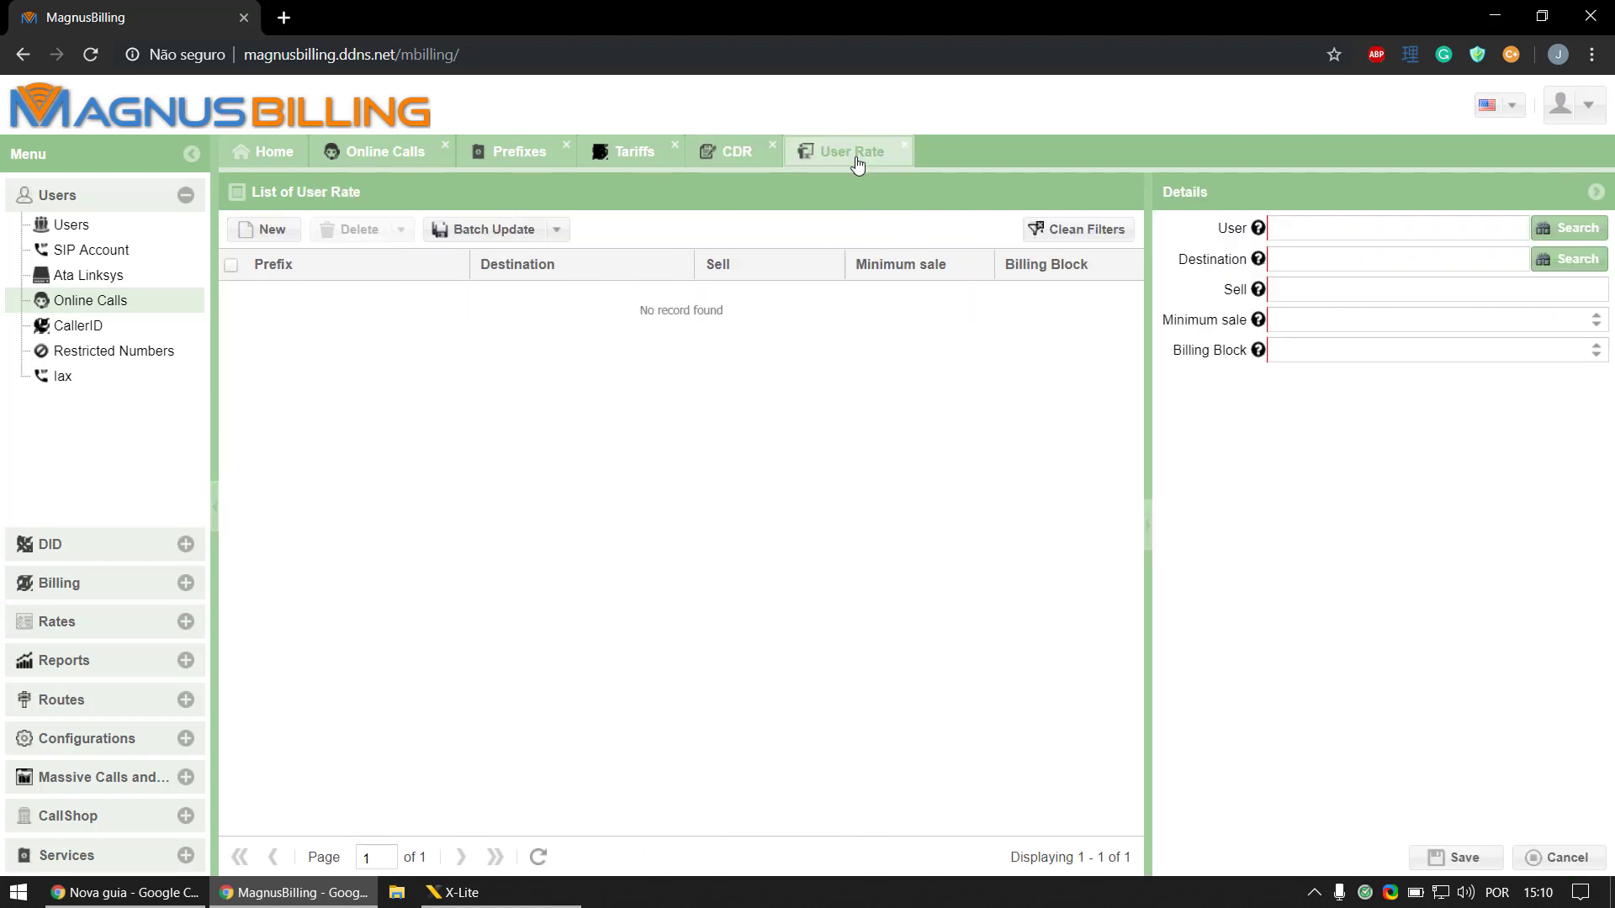
left_click(270, 239)
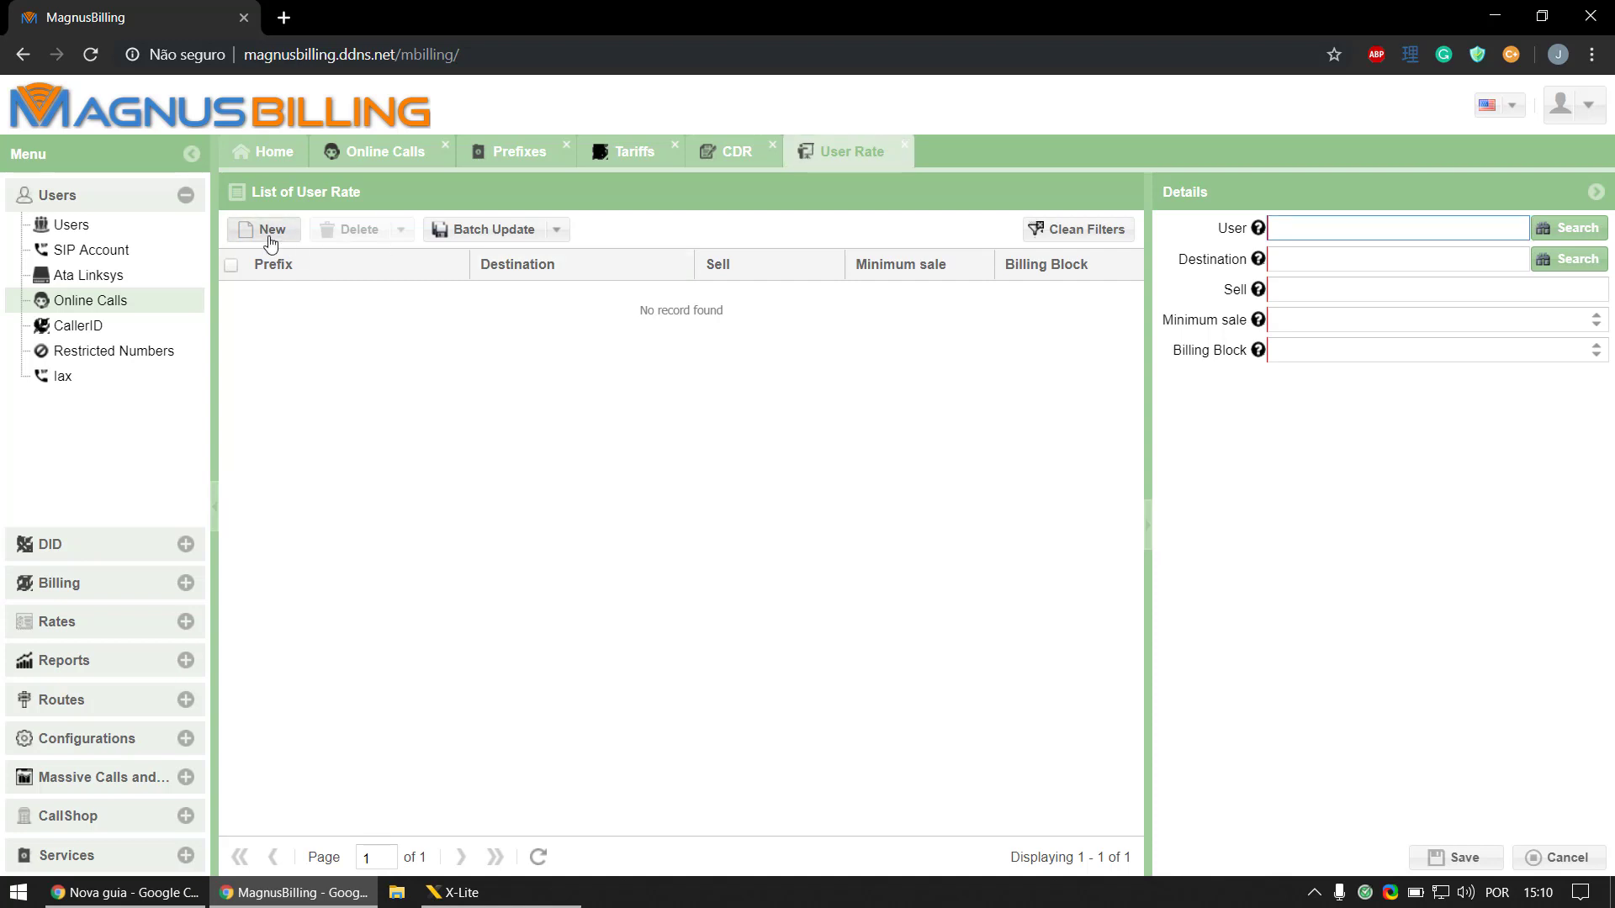
left_click(1577, 232)
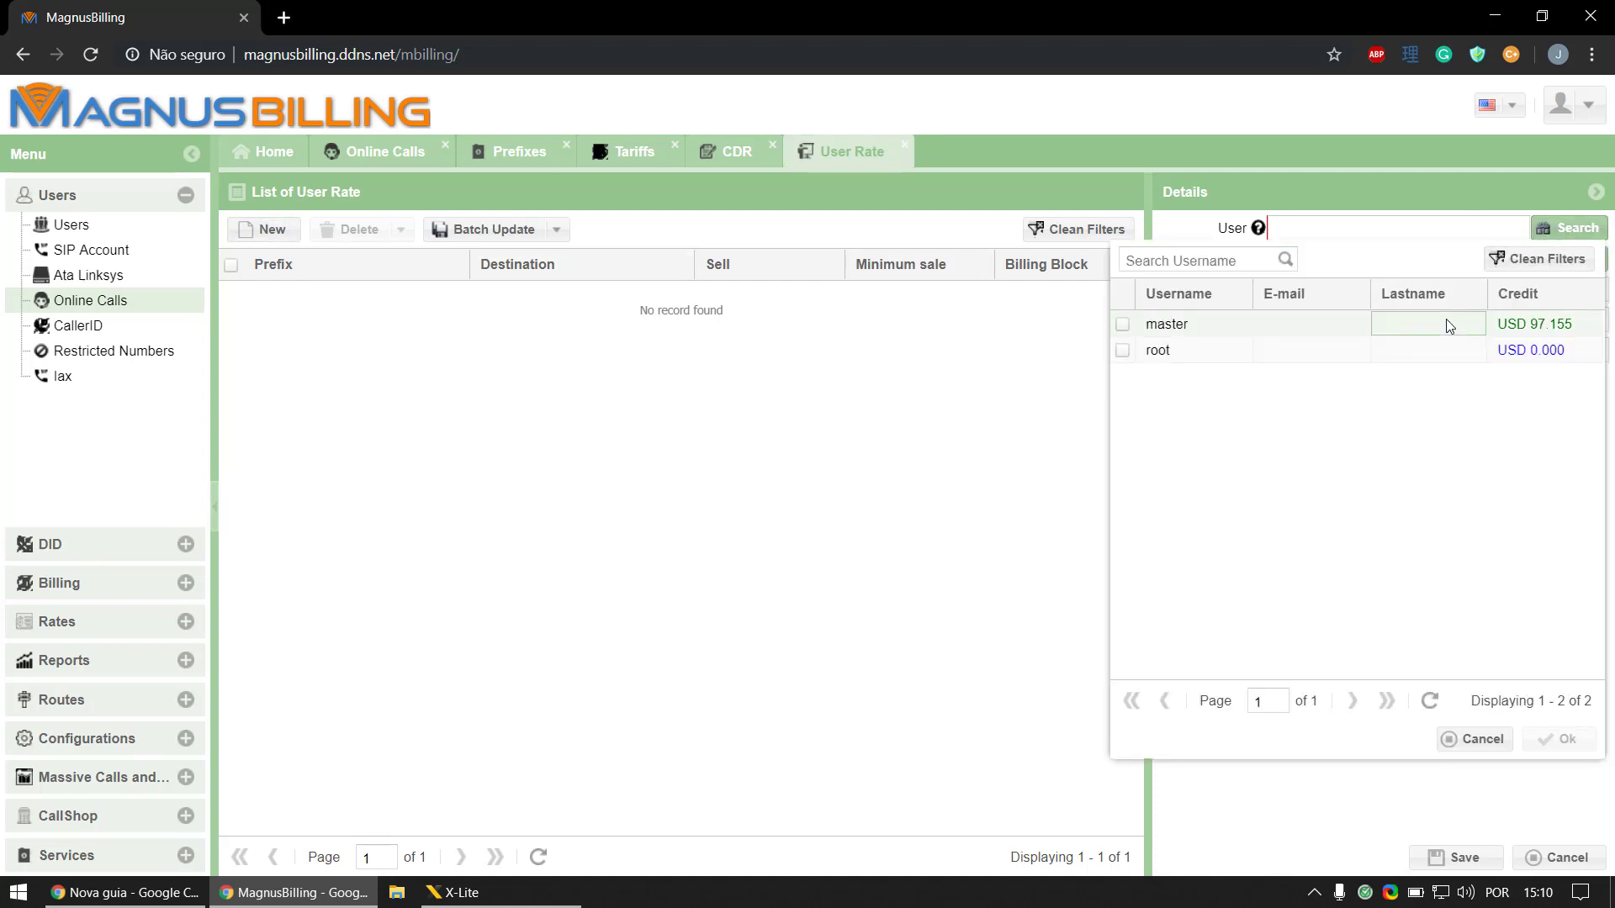
double_click(1450, 326)
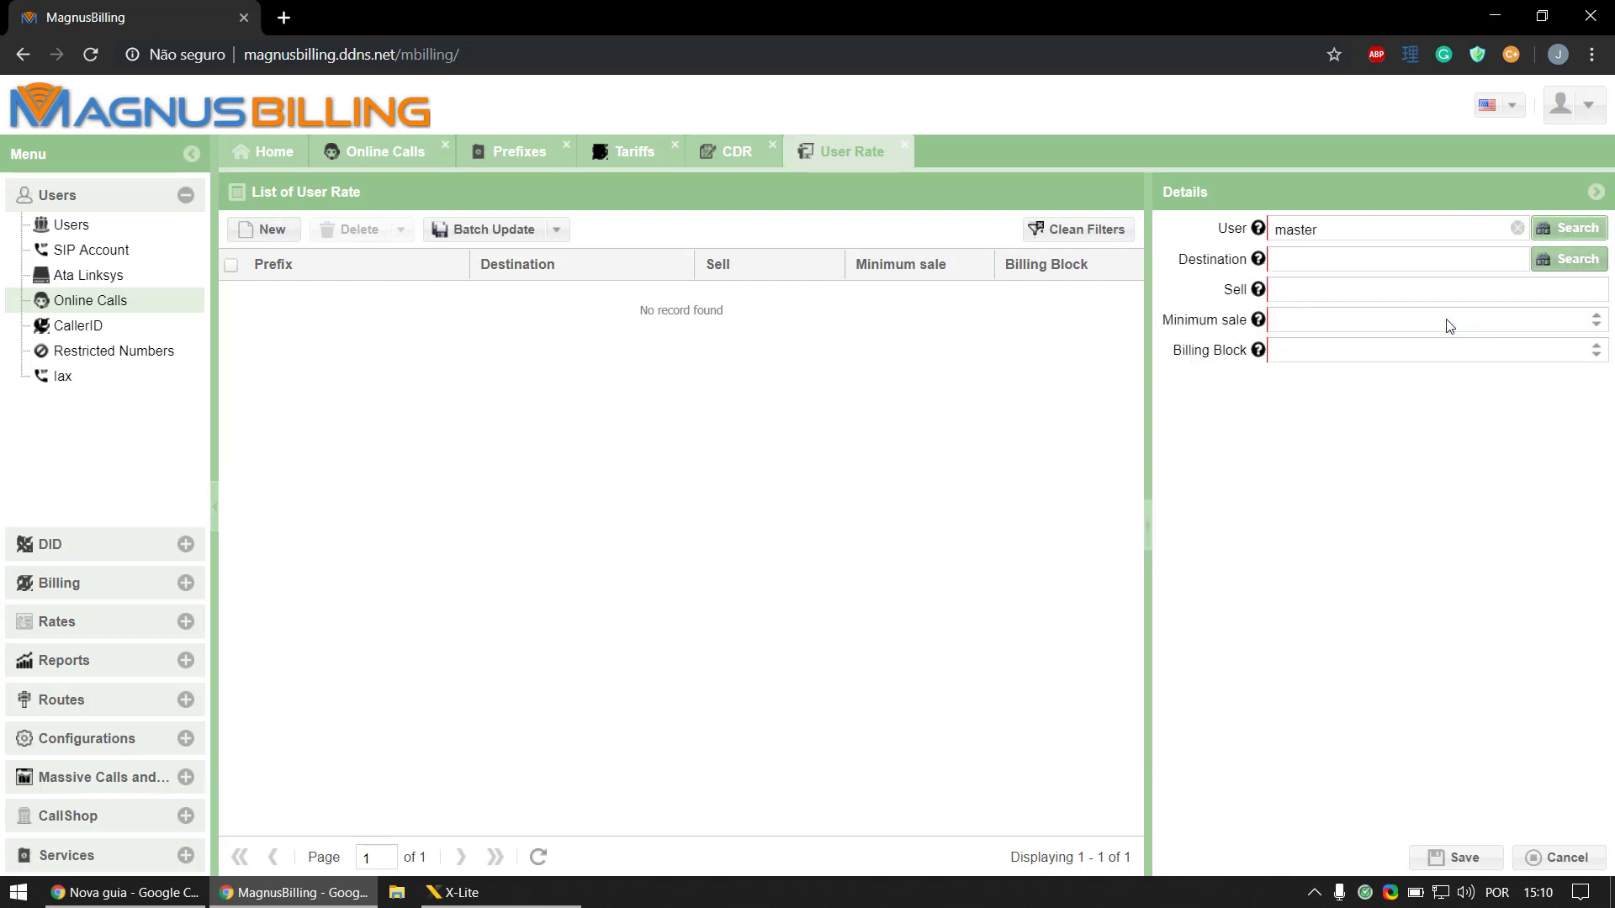
left_click(1573, 260)
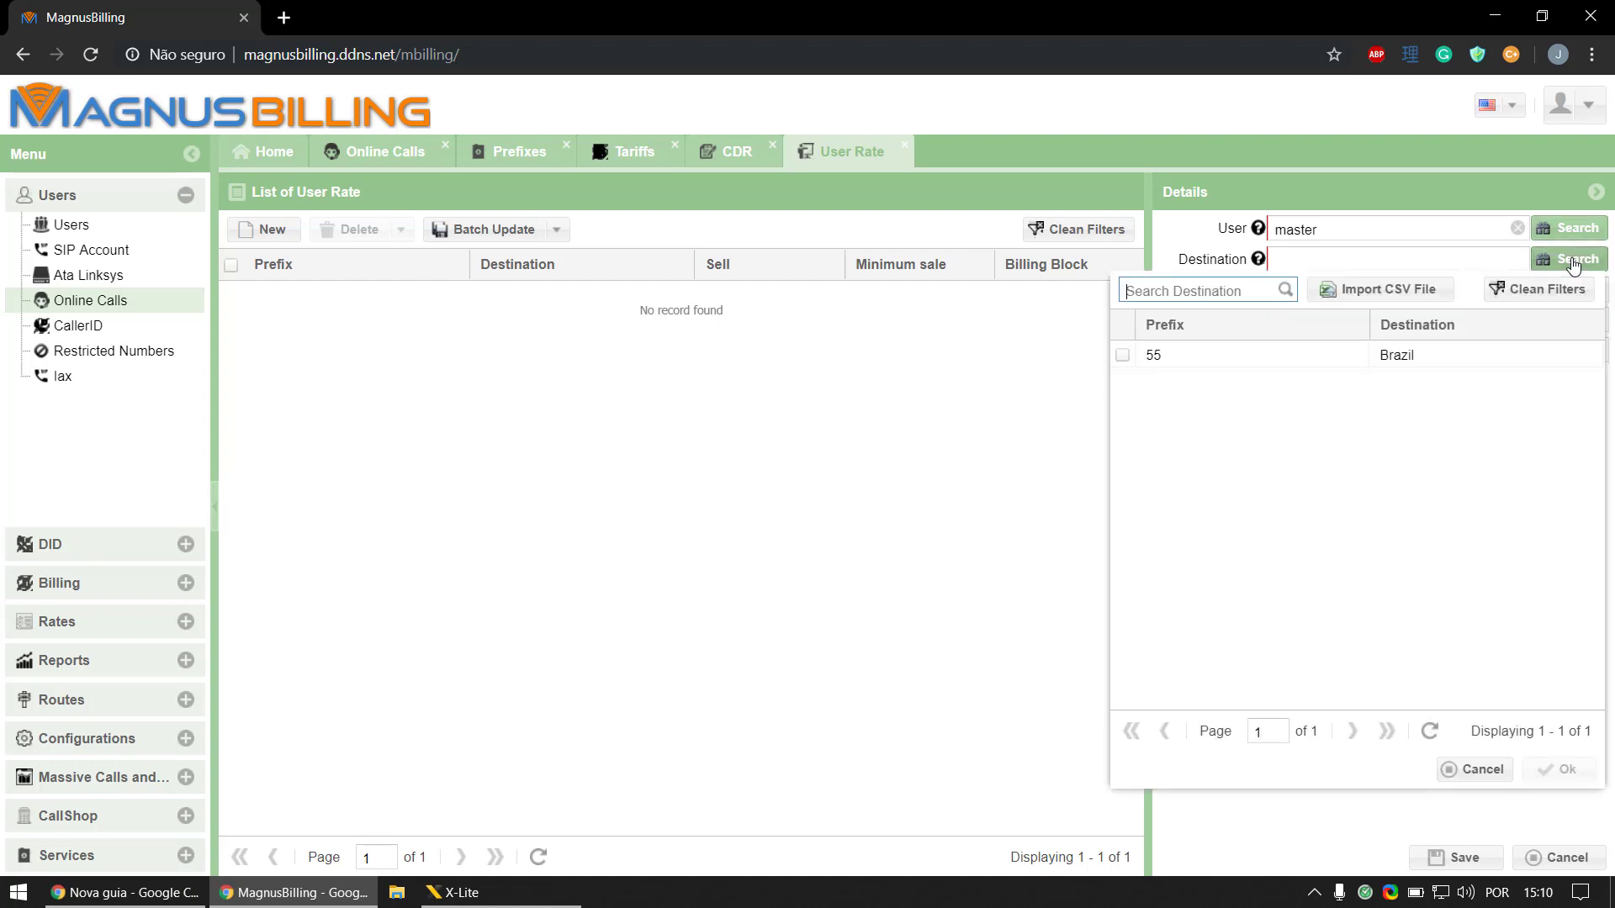
double_click(1265, 362)
- Set the user rate's sell price to USD 1.0000, minimum sale to 60 and billing block to 60, and save it
left_click(1429, 298)
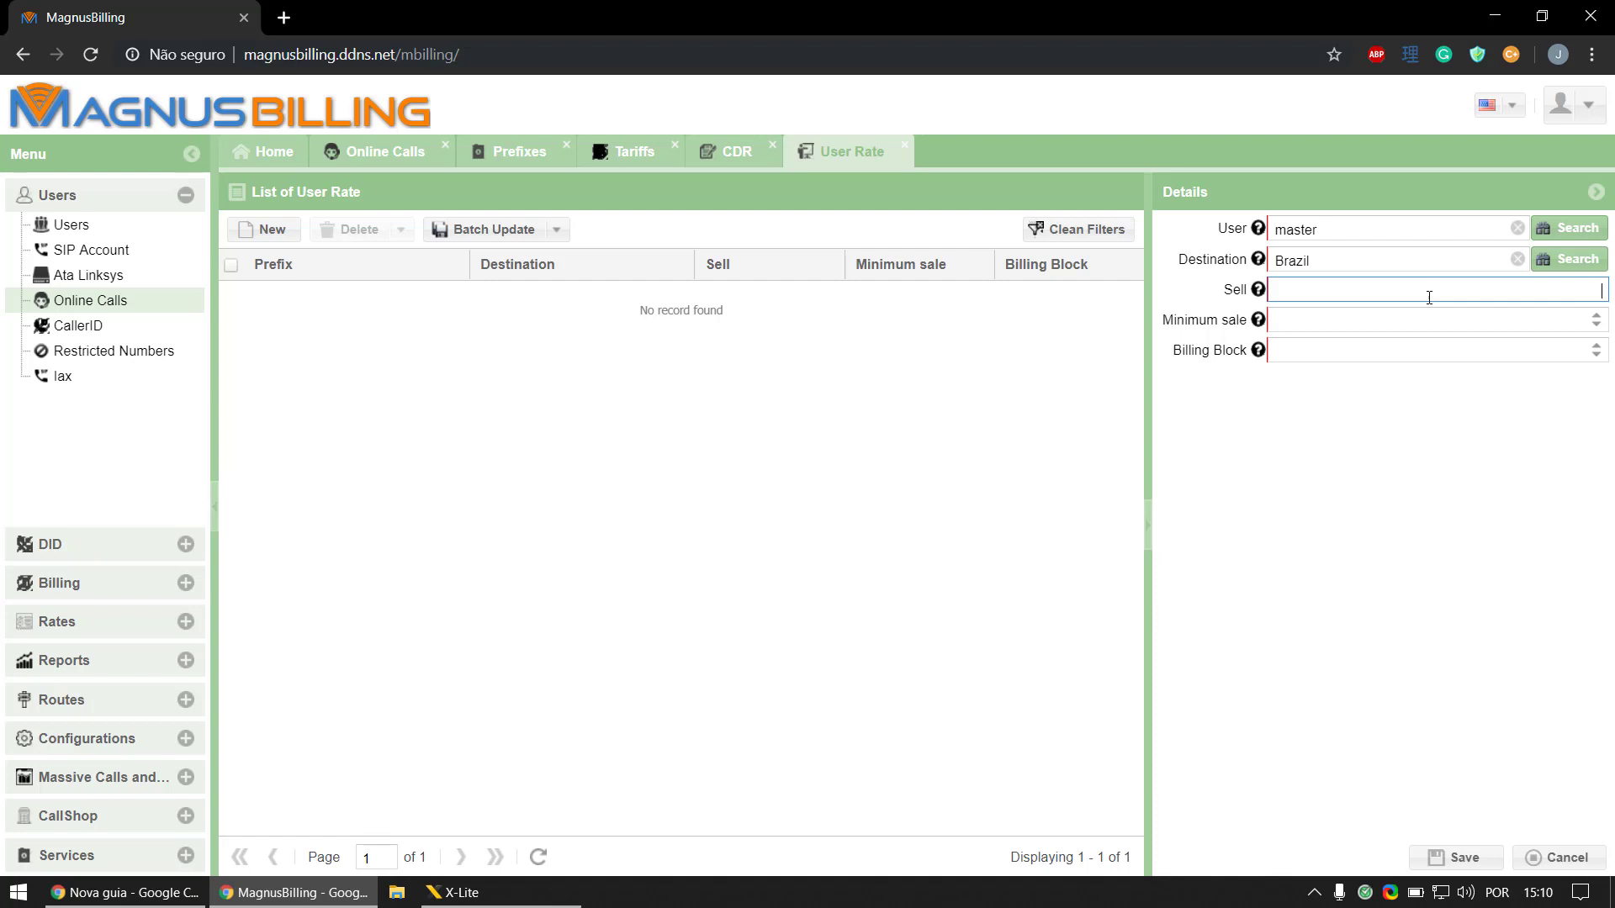
type("0,0001")
left_click(1427, 319)
type("60")
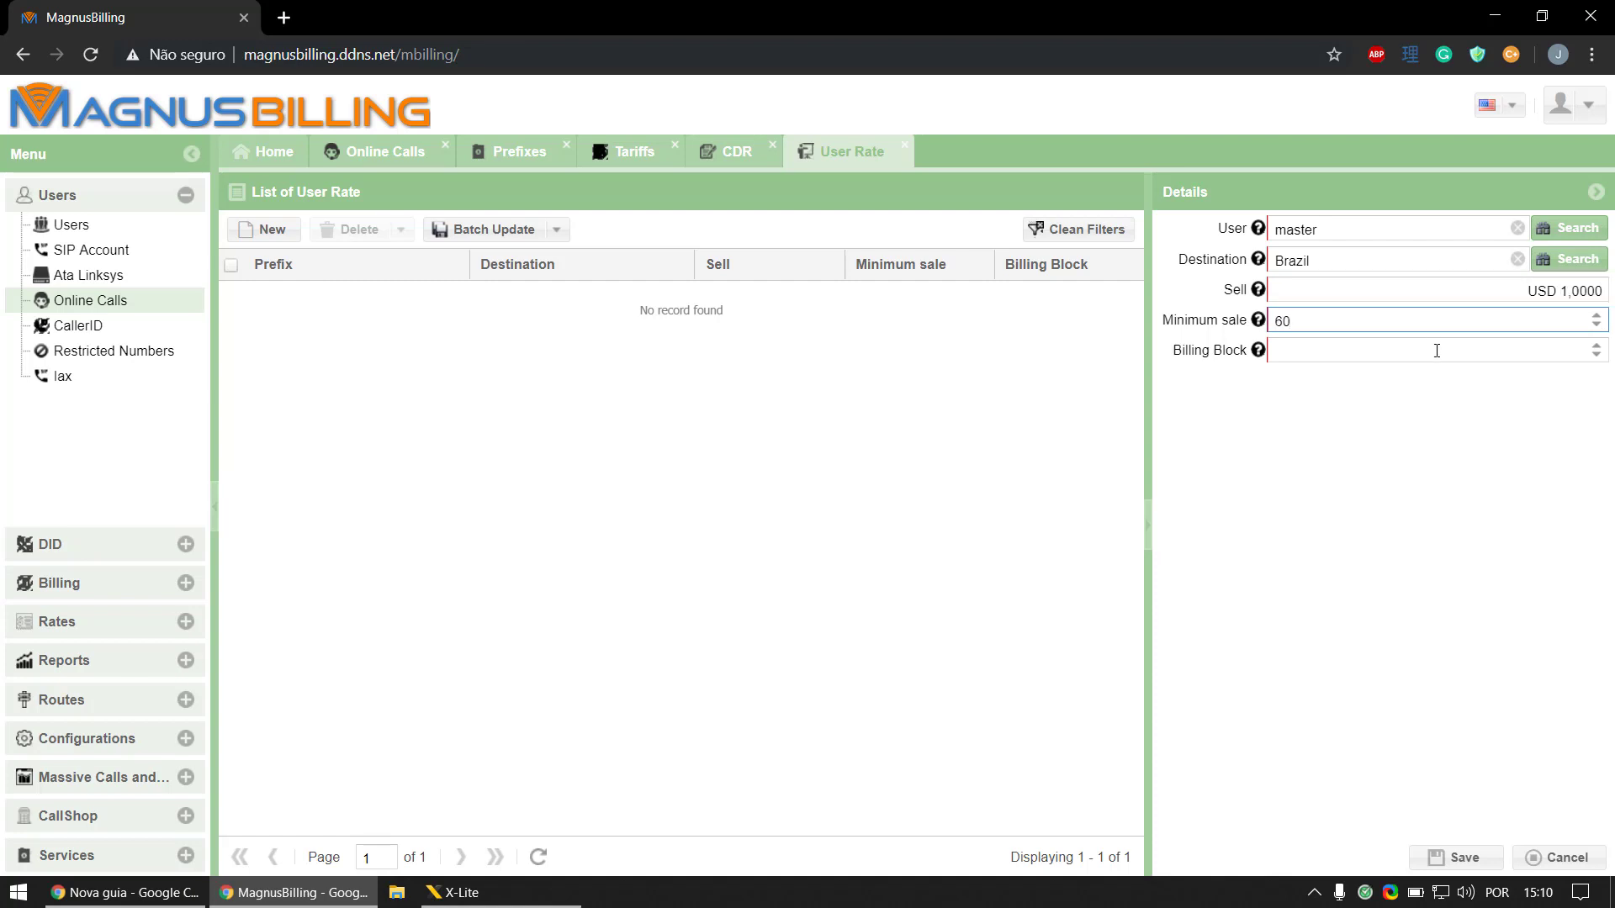
left_click(1436, 350)
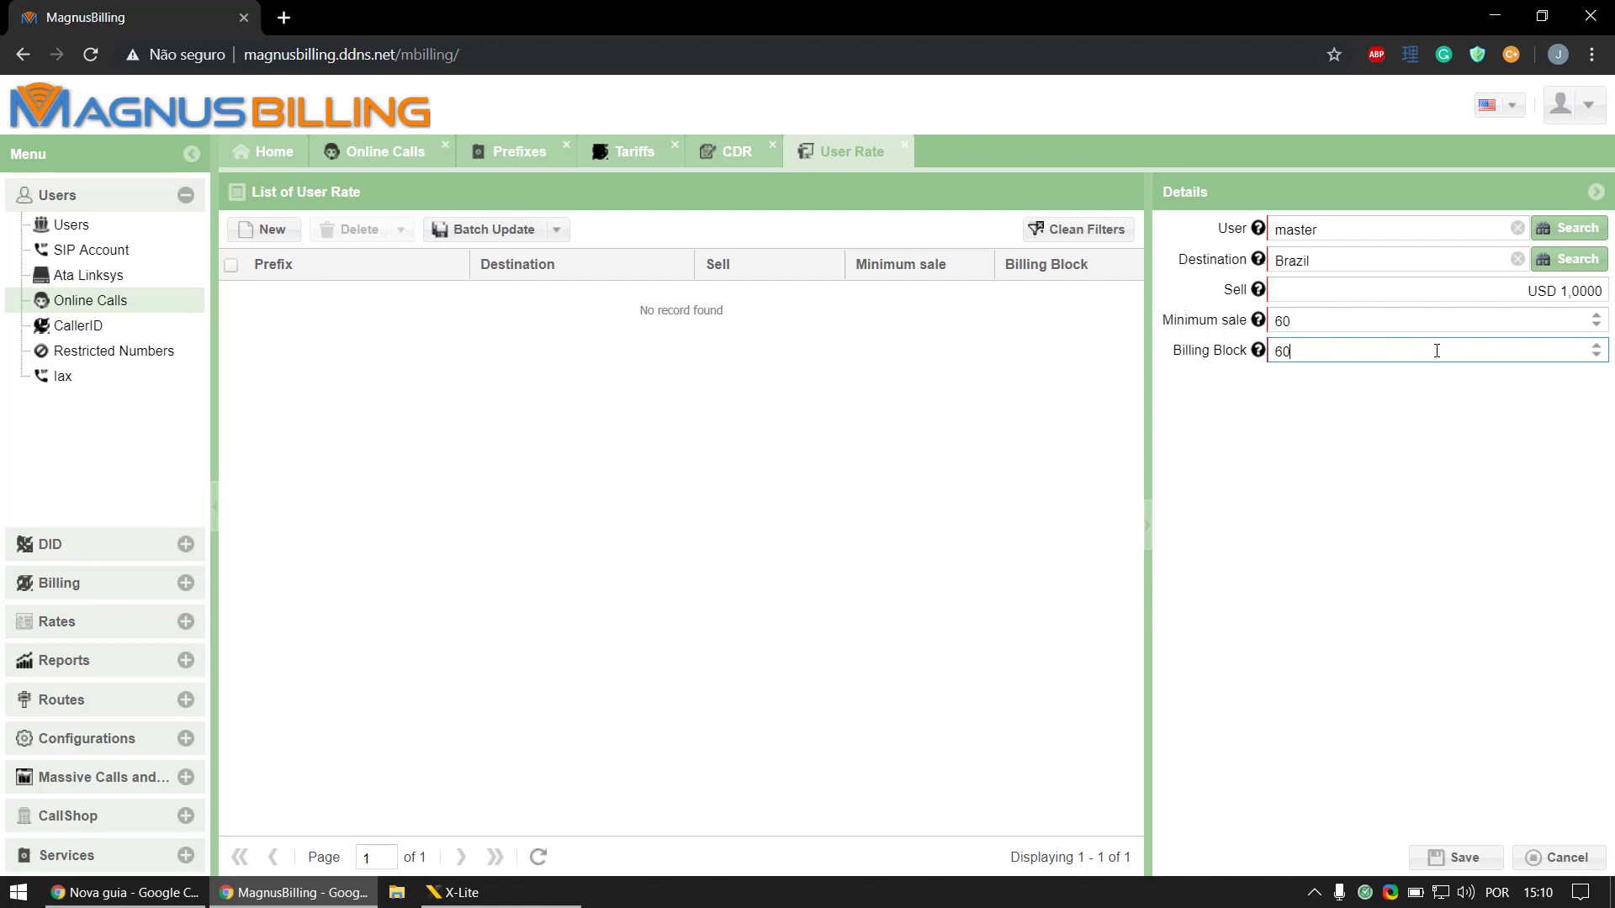
left_click(1452, 856)
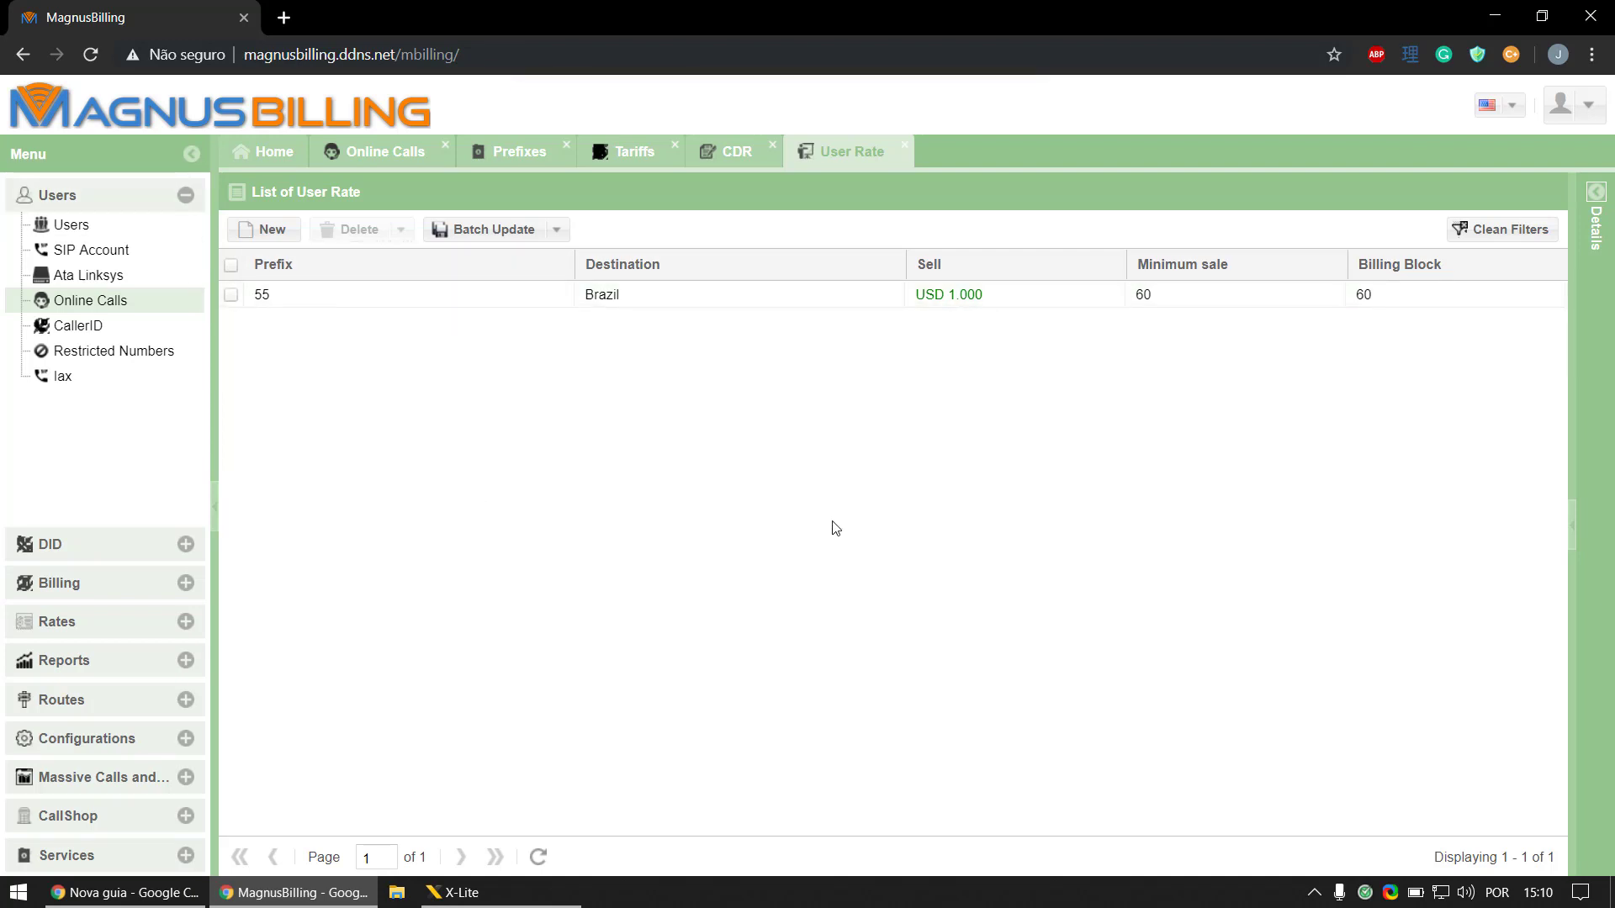
- Reload the Tariffs list and enter the test phone number in X-Lite, returning to MagnusBilling
left_click(634, 155)
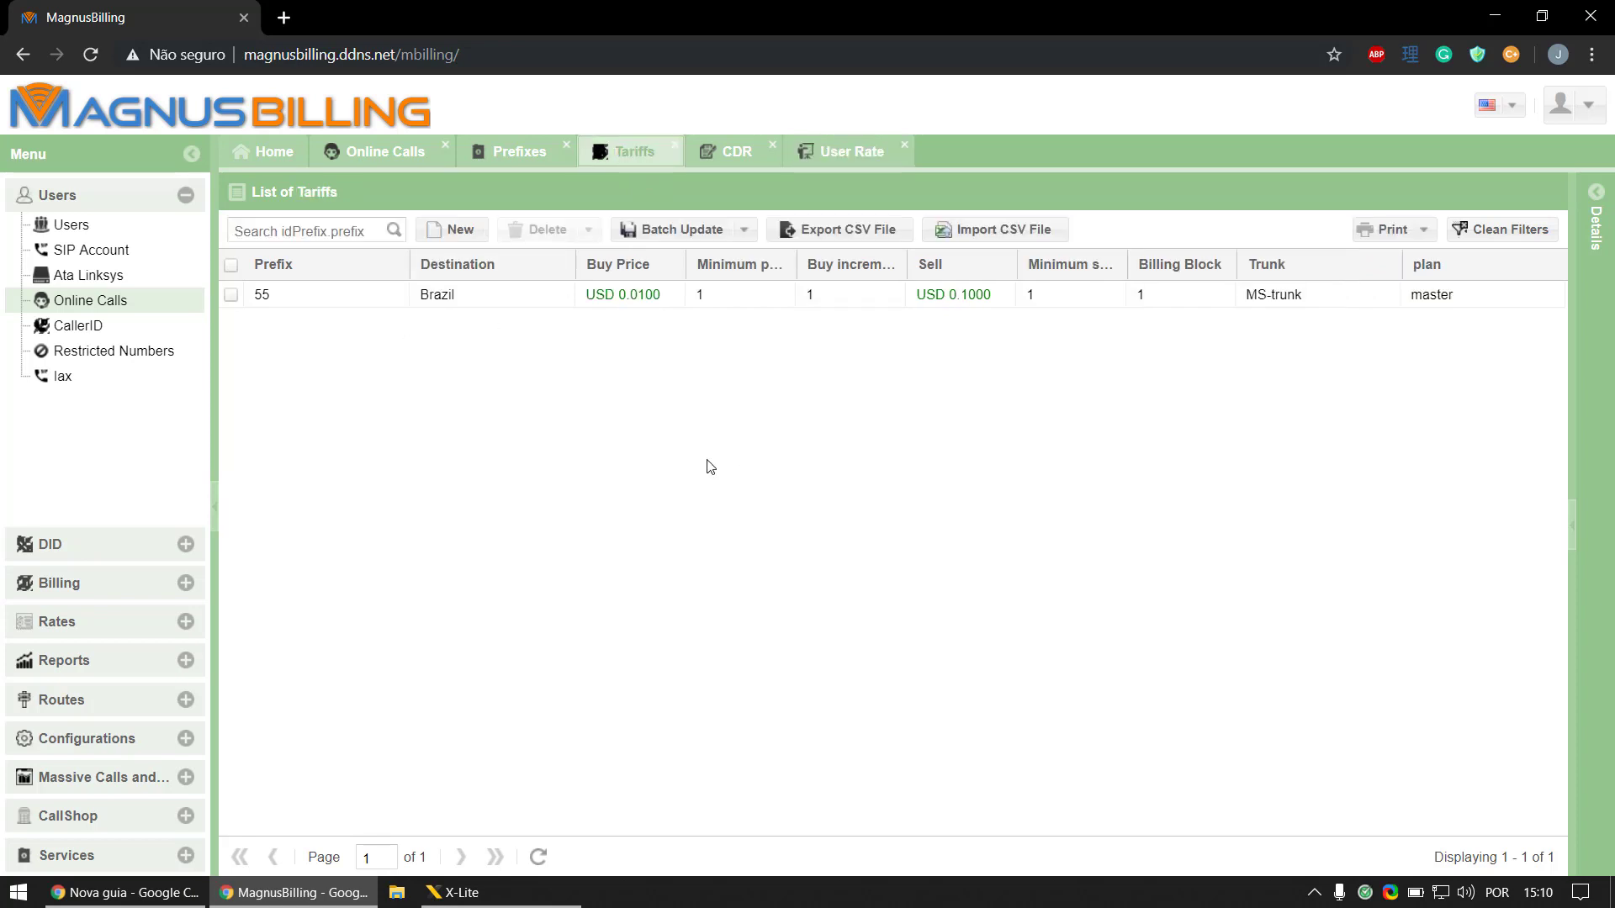
left_click(538, 856)
left_click(509, 889)
key("ctrl+v")
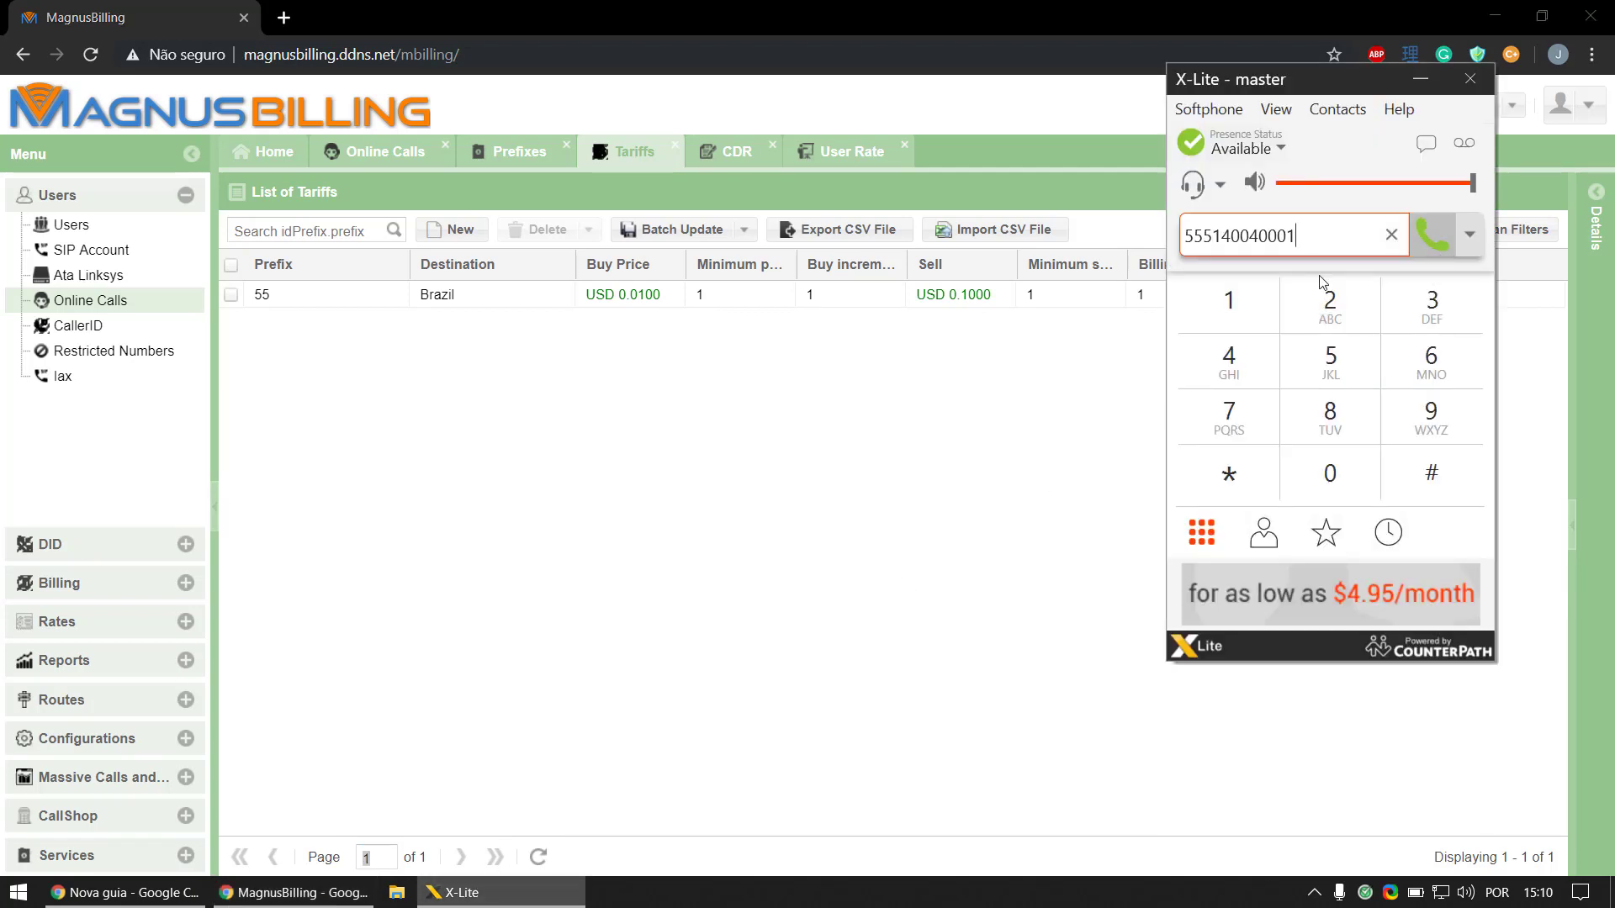
left_click(795, 665)
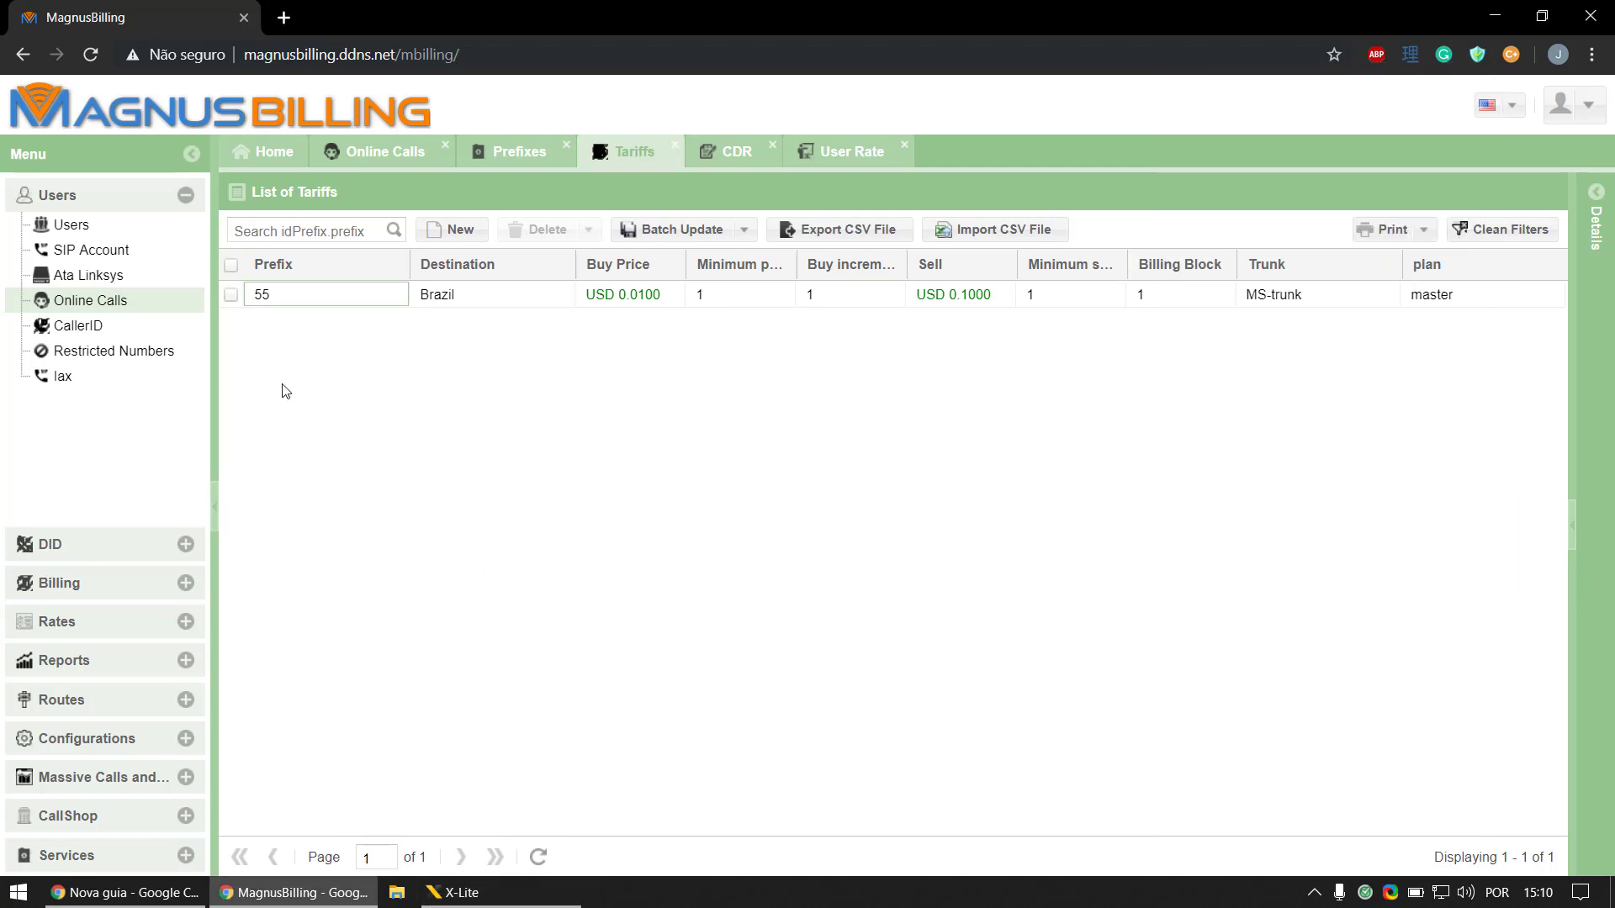
- Compare the Brazil tariff with master's user rate, examining the sell price, minimum sale and billing block of each
double_click(271, 299)
left_click(831, 155)
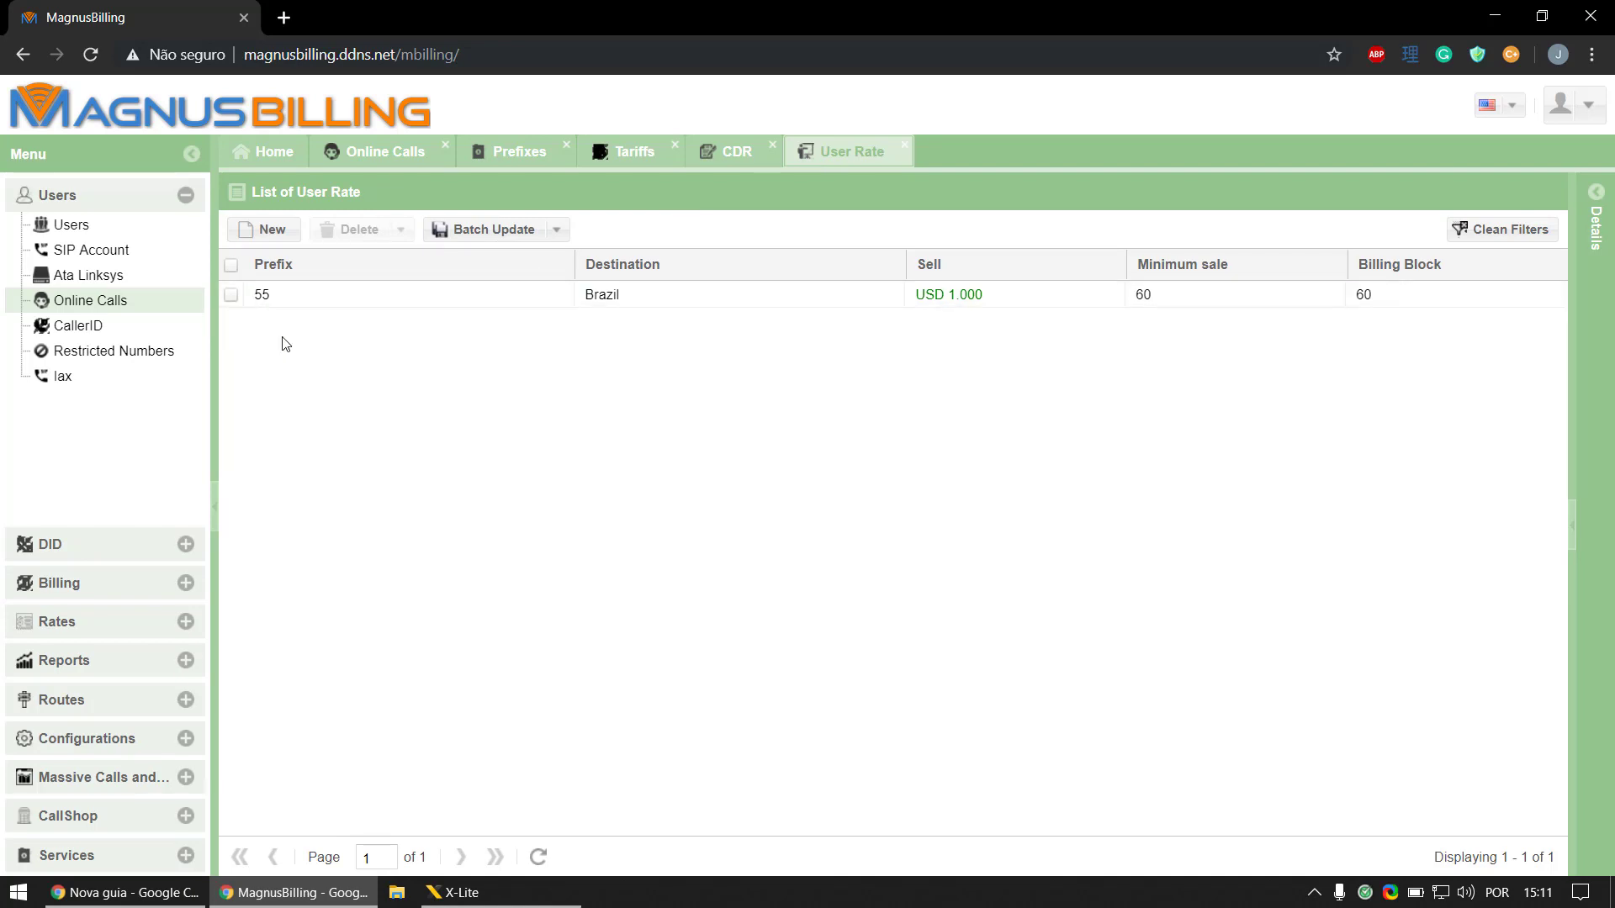
left_click(831, 301)
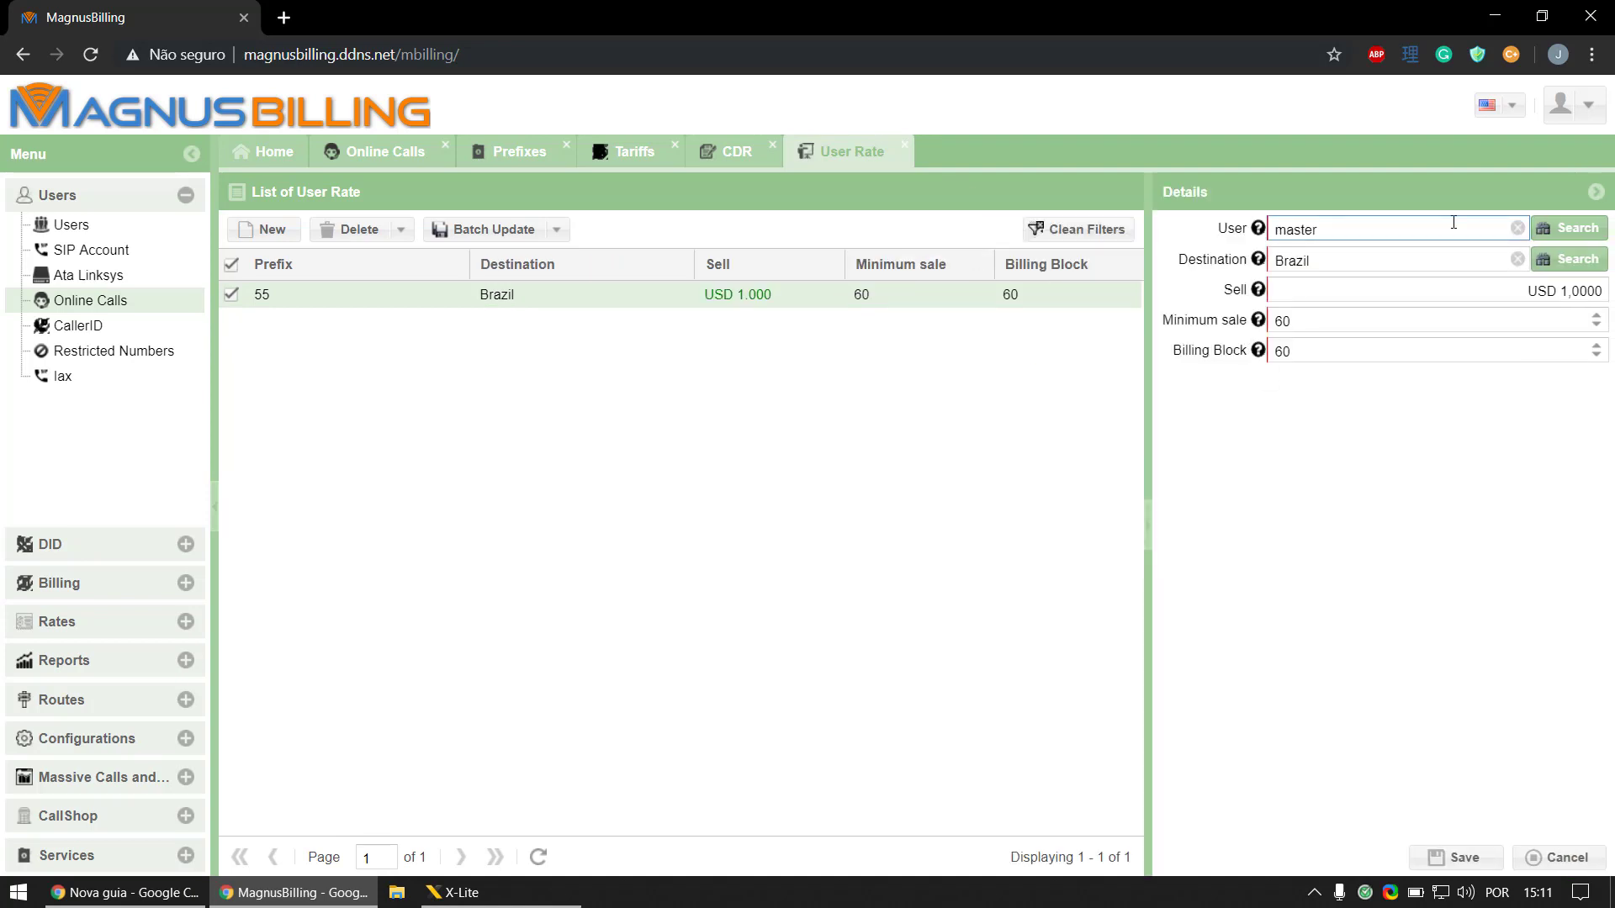
left_click(1561, 857)
left_click(723, 154)
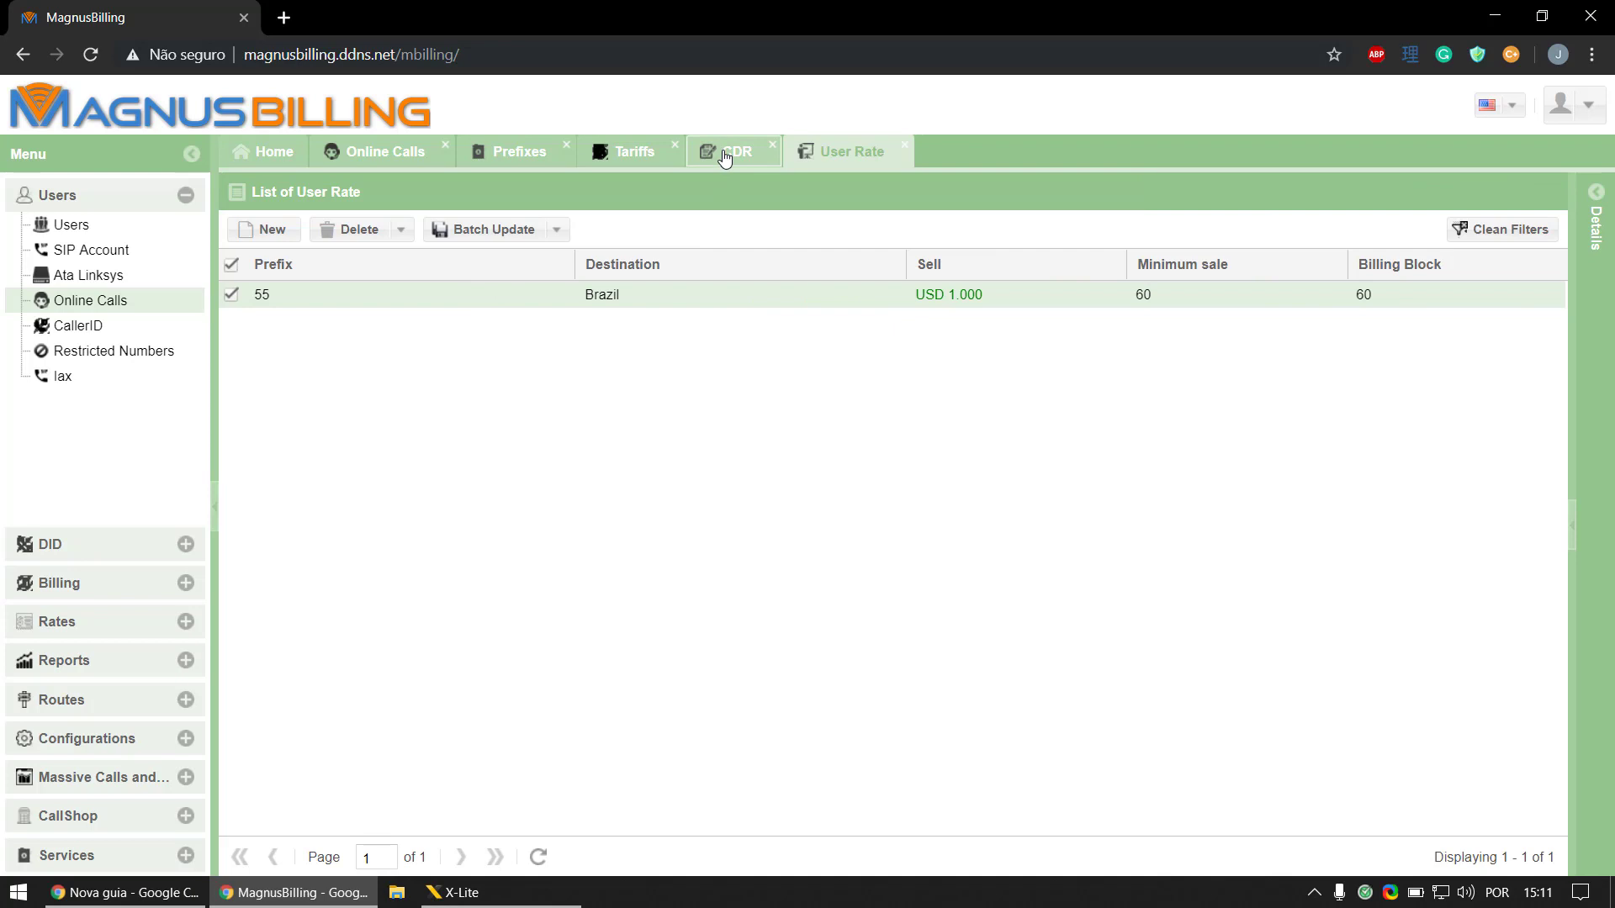
left_click(597, 153)
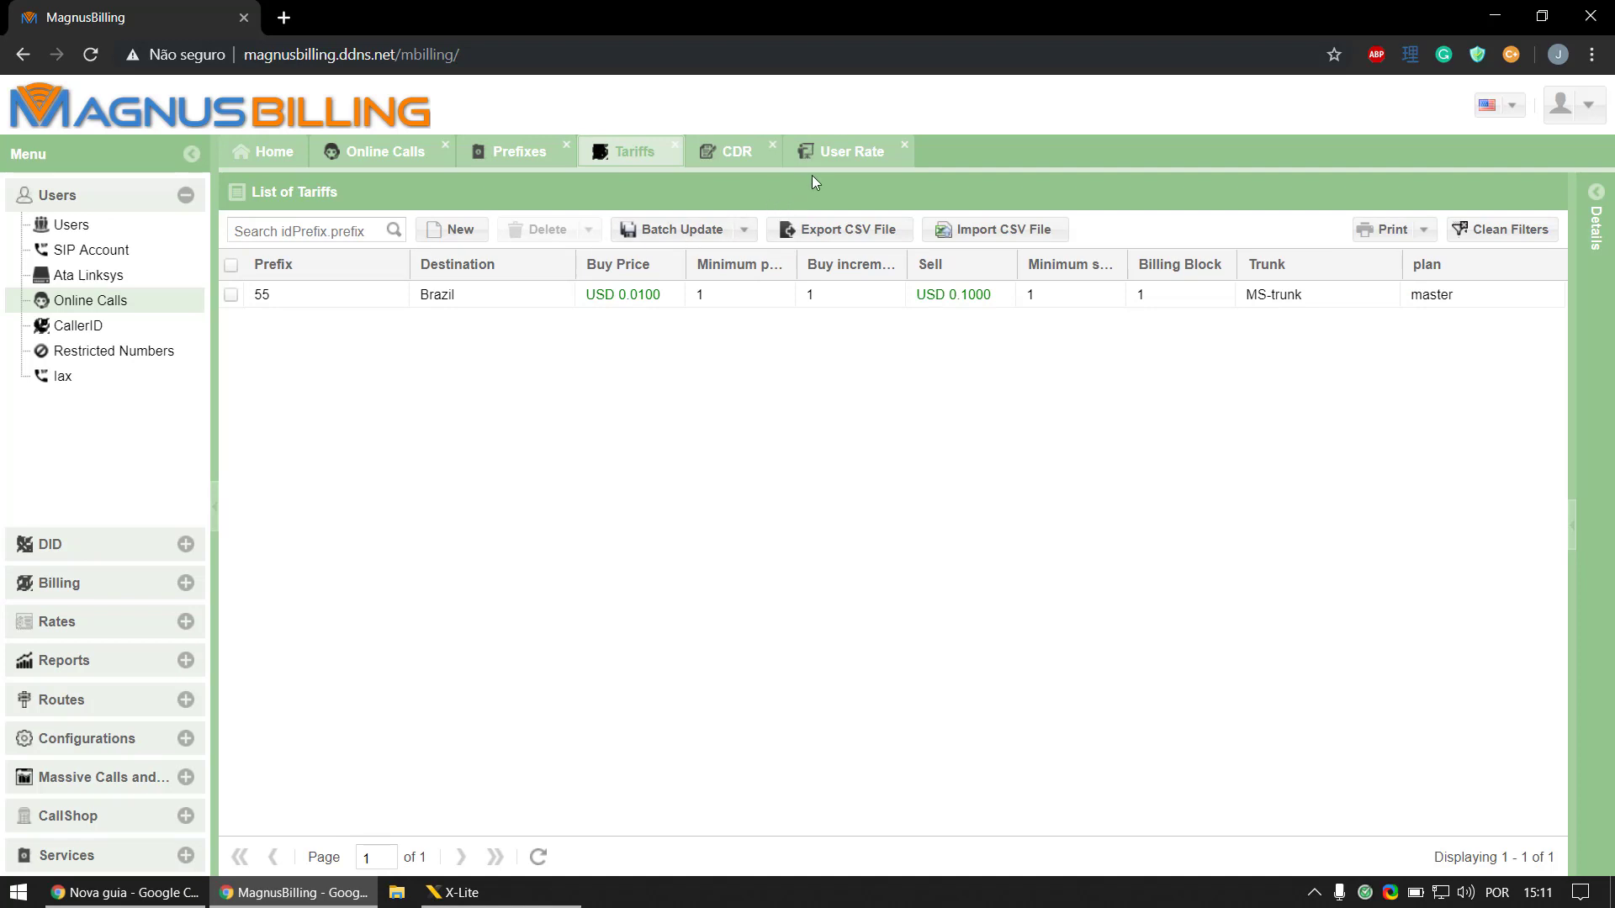
left_click(863, 152)
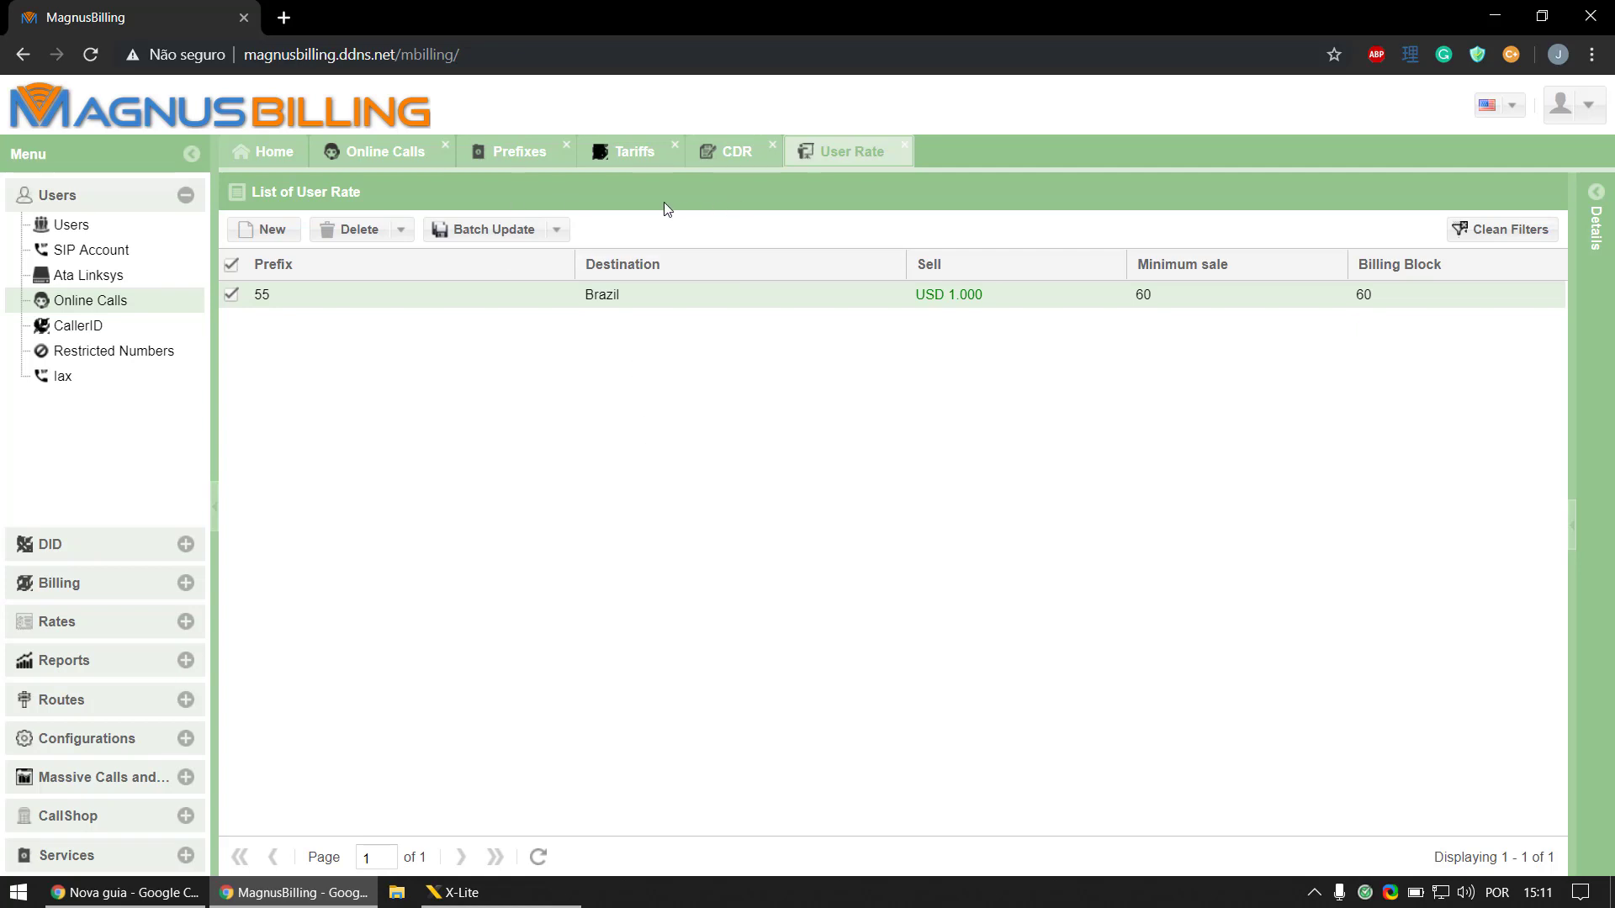
left_click(633, 160)
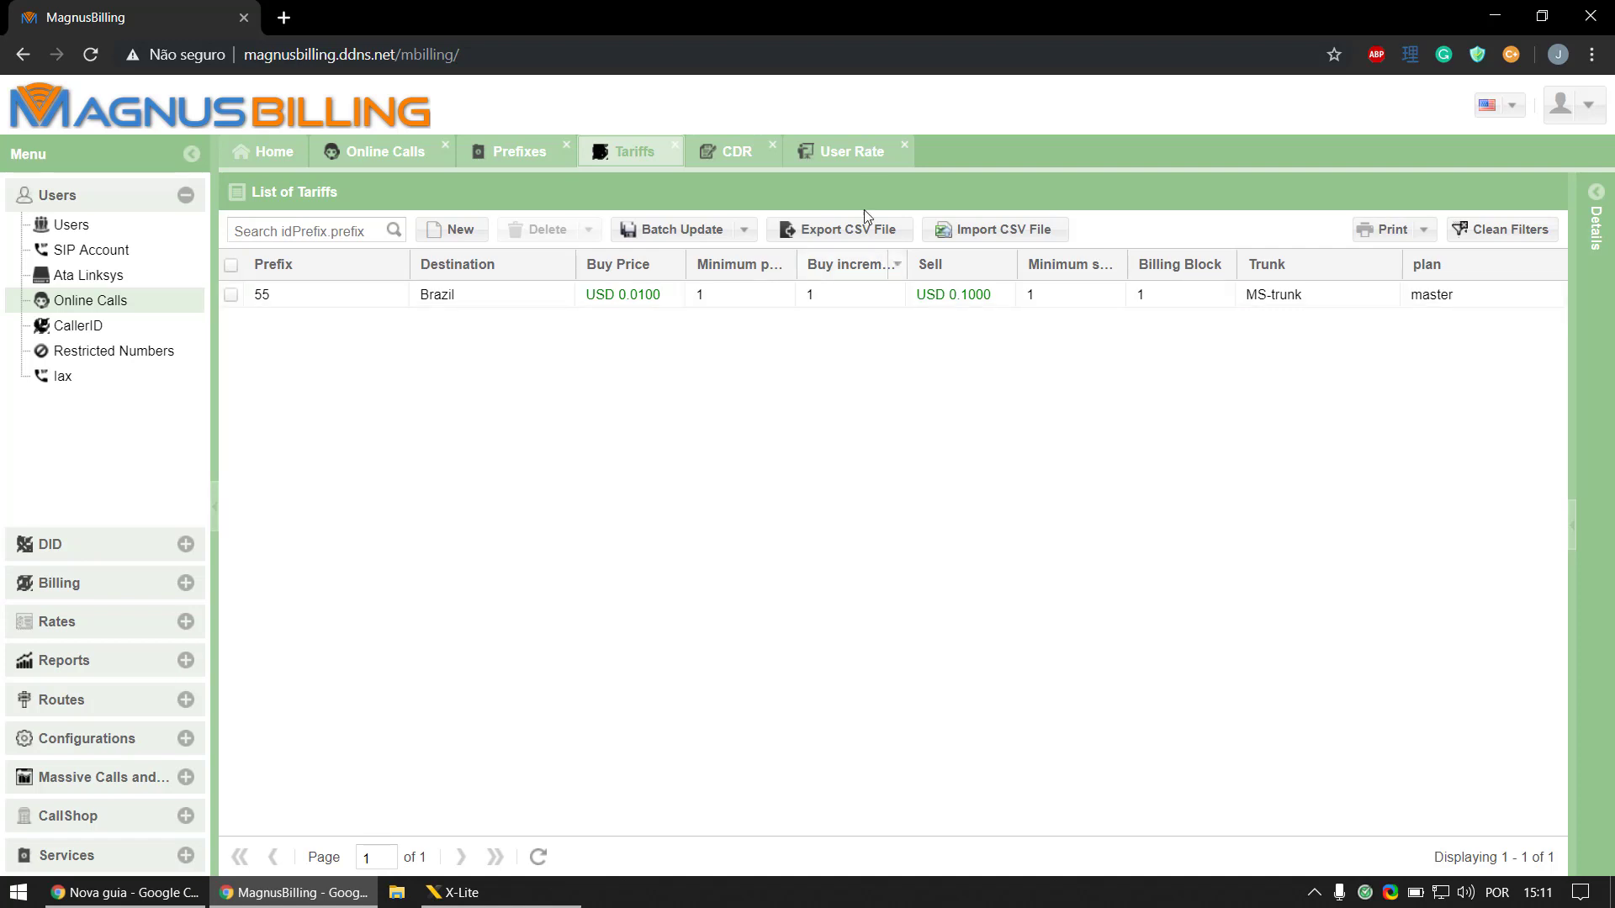
left_click(864, 153)
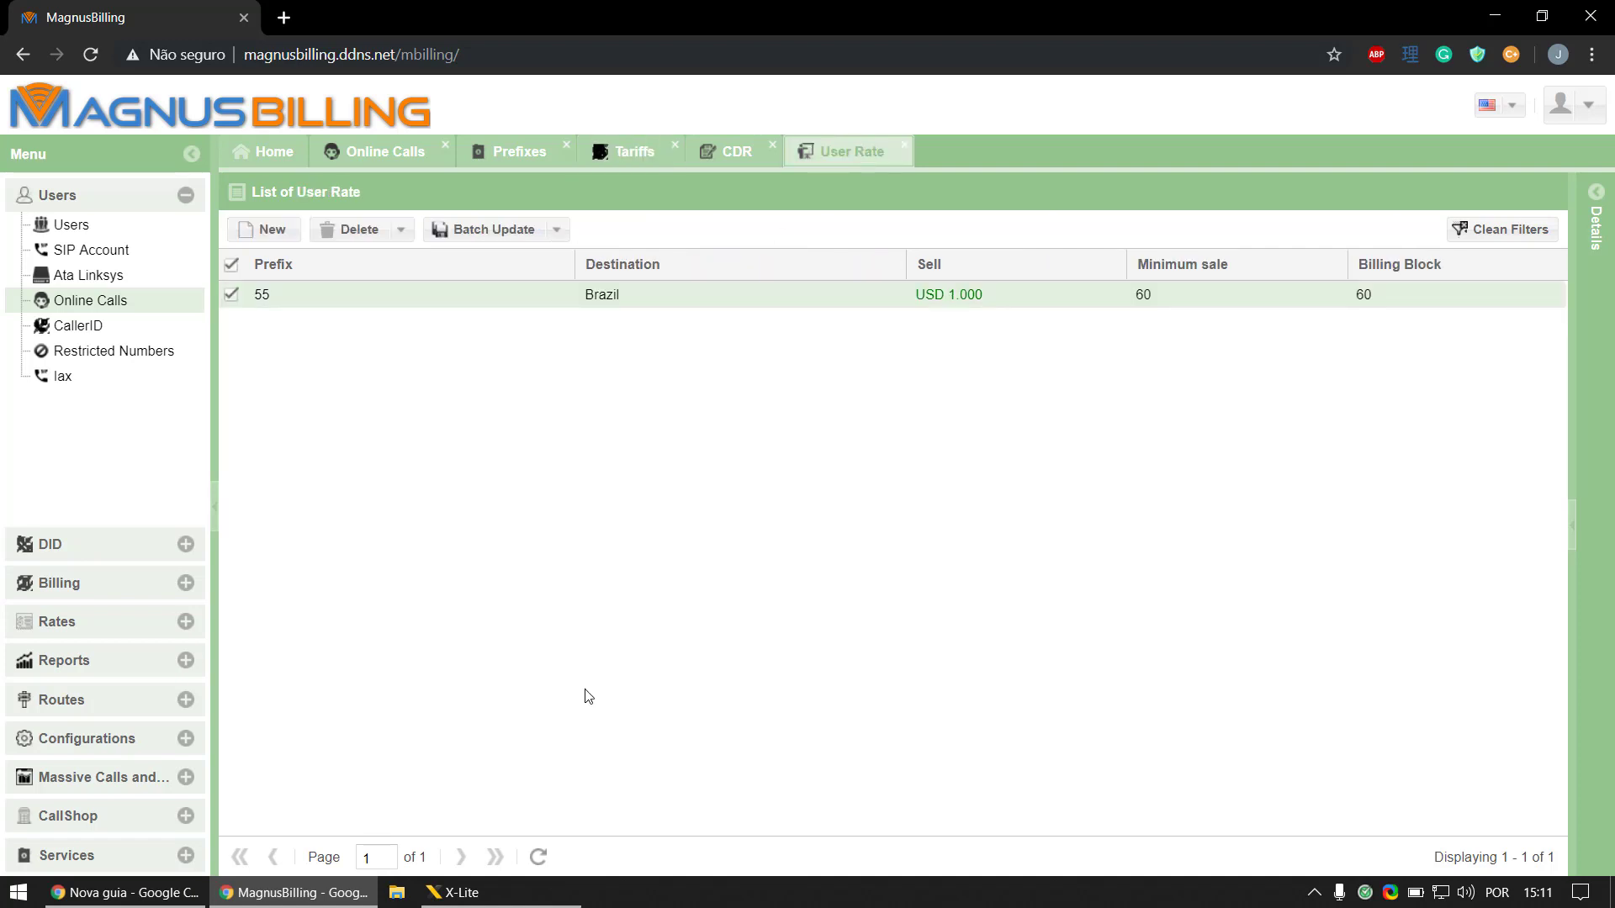
- Place a second test call to the Brazilian number from X-Lite, check it in the Online Calls list and end it
left_click(462, 893)
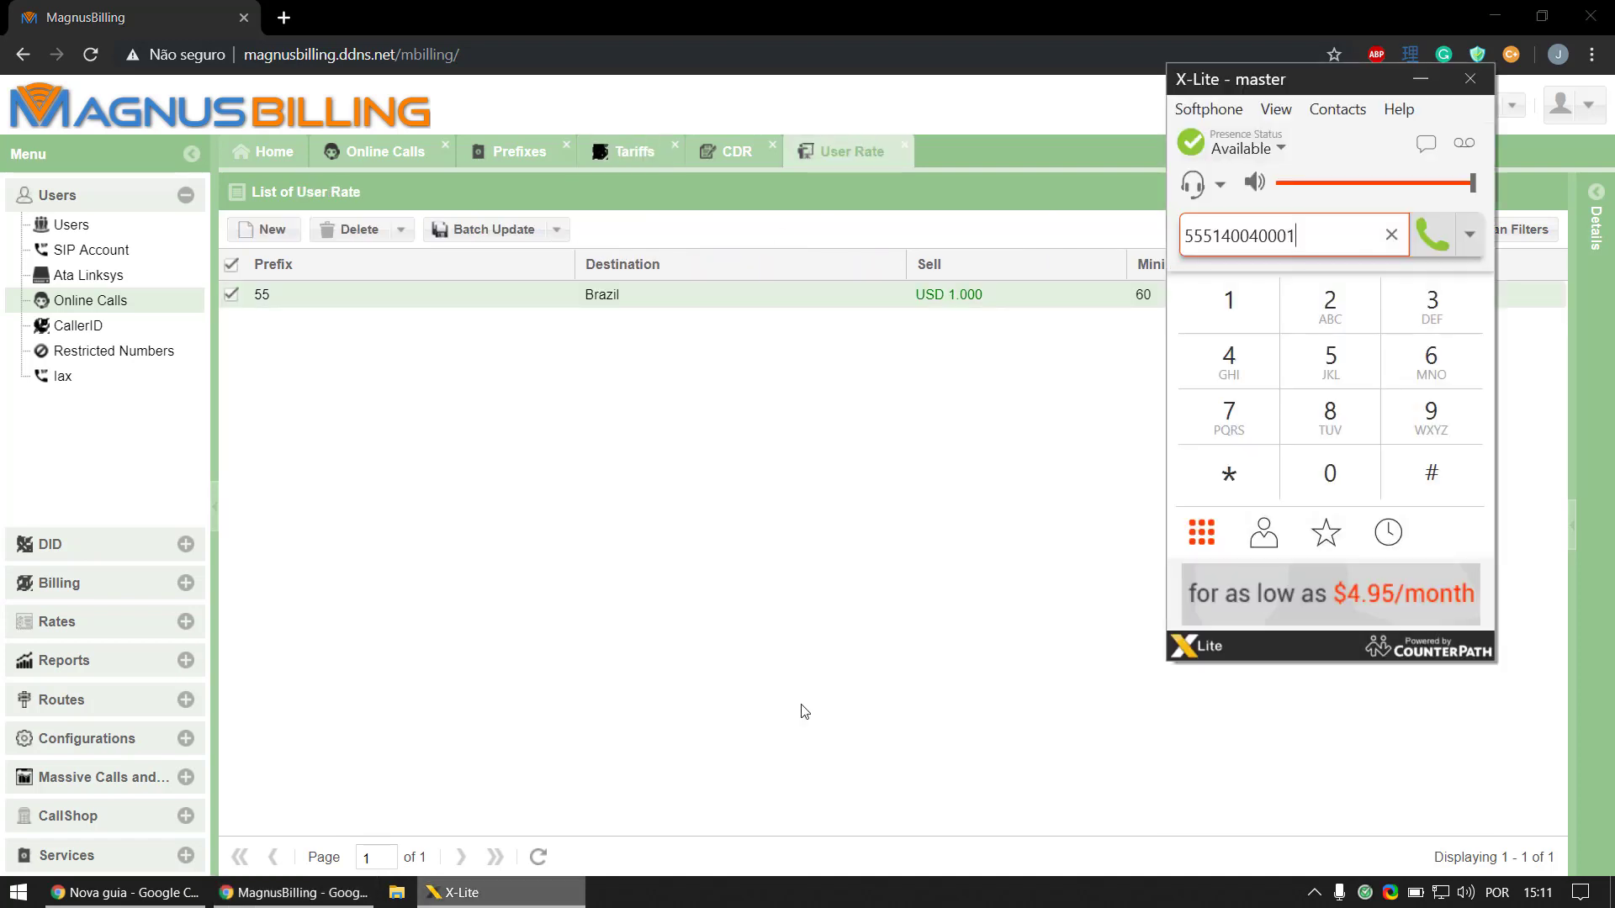
left_click(1432, 238)
left_click(400, 154)
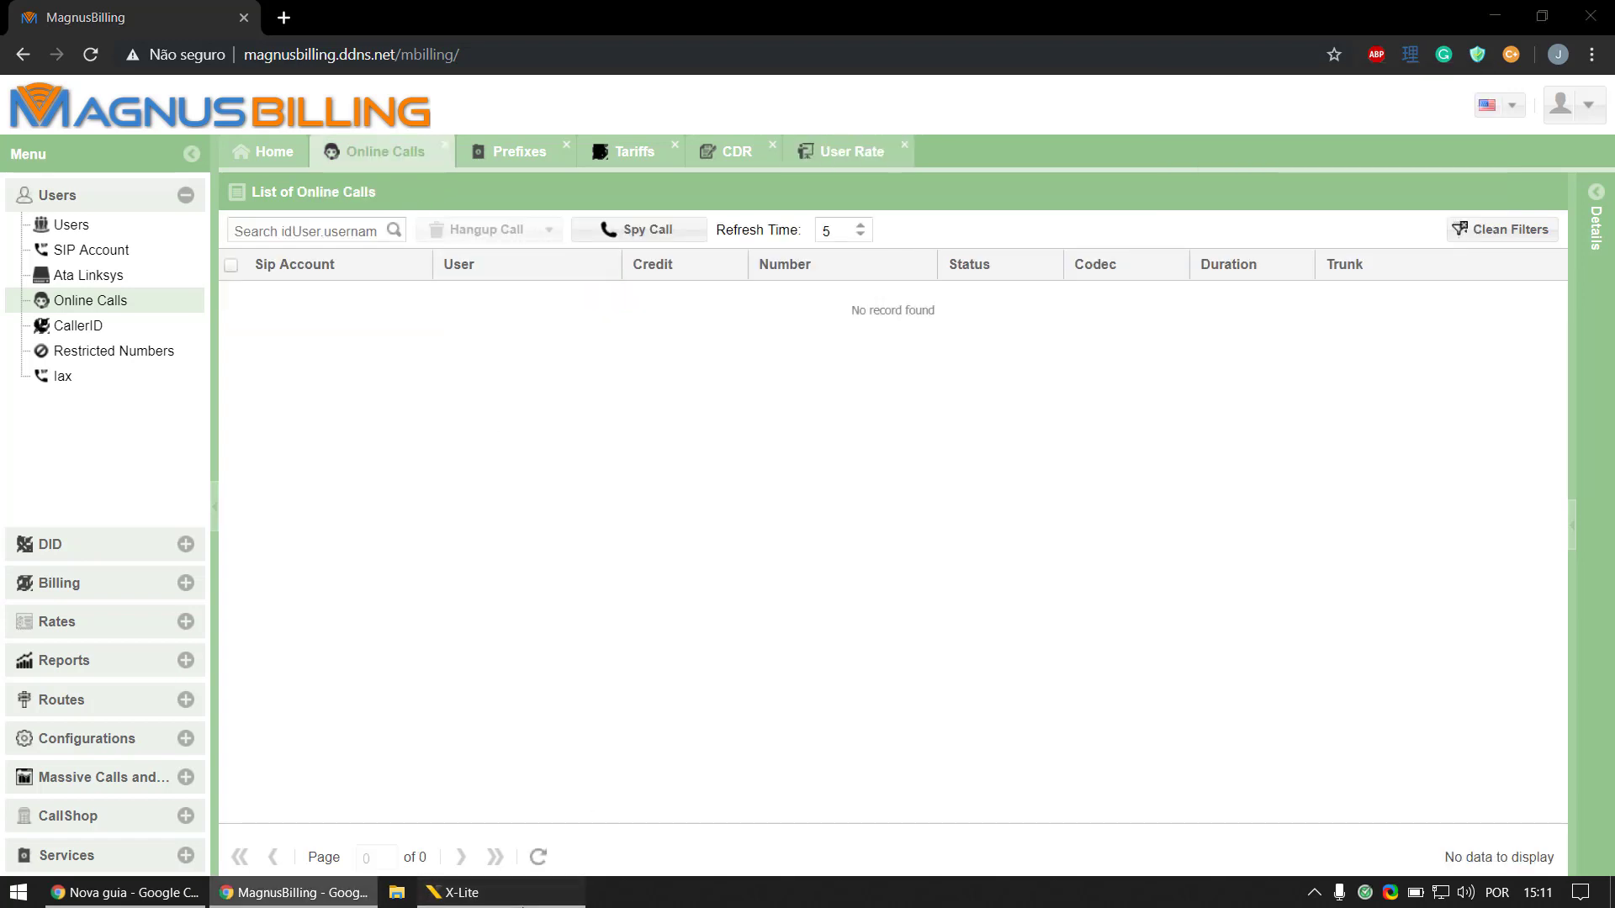
left_click(539, 900)
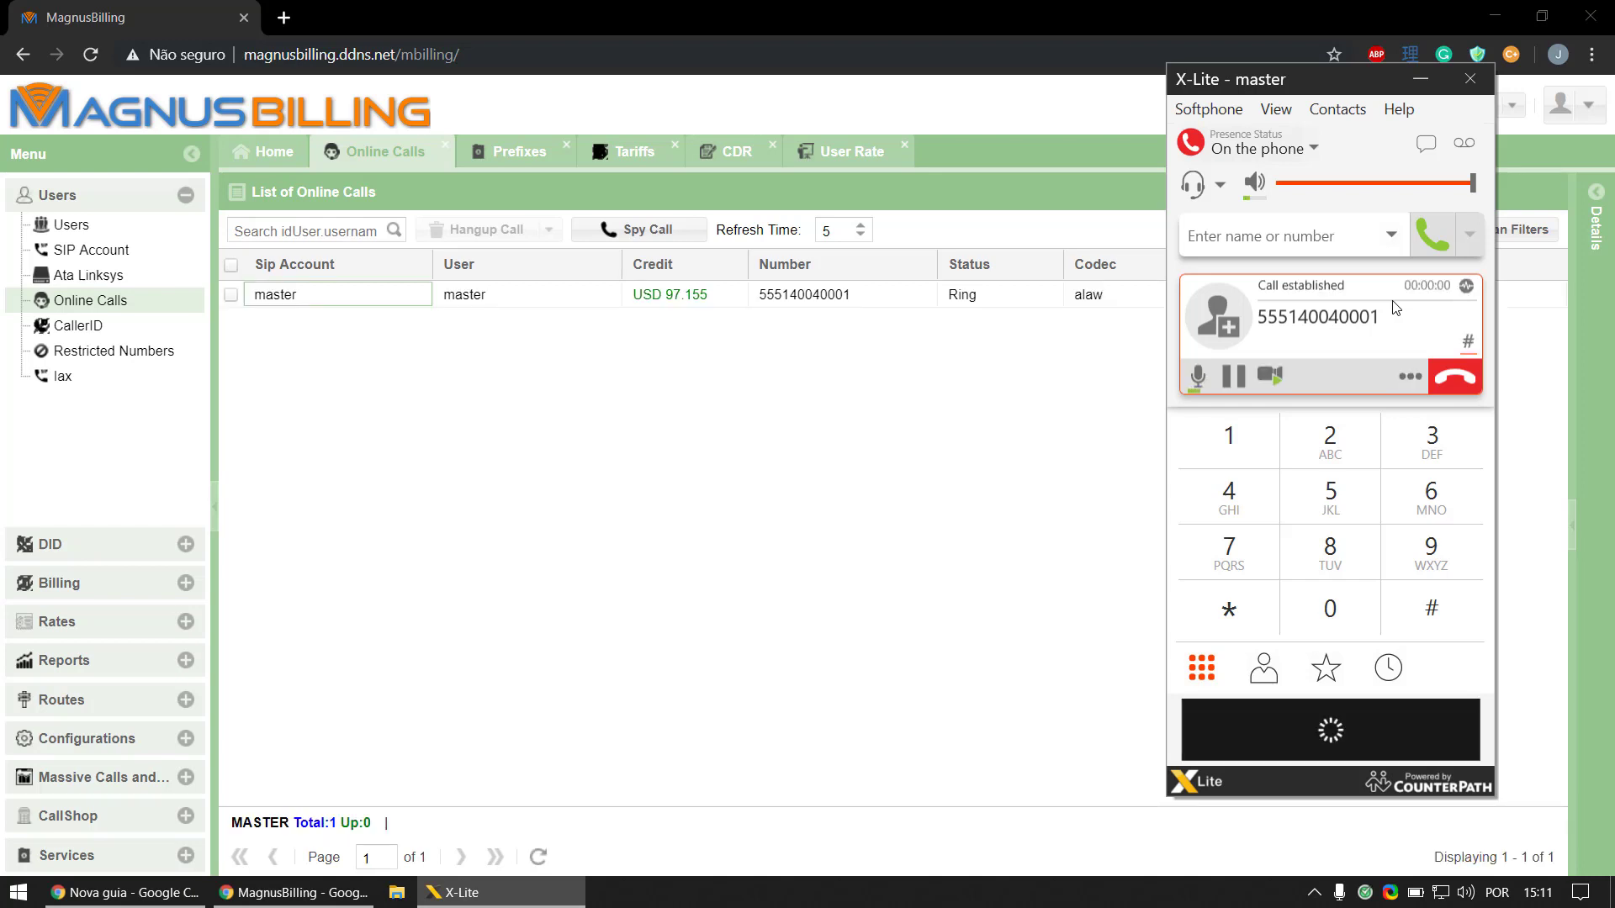
left_click(536, 857)
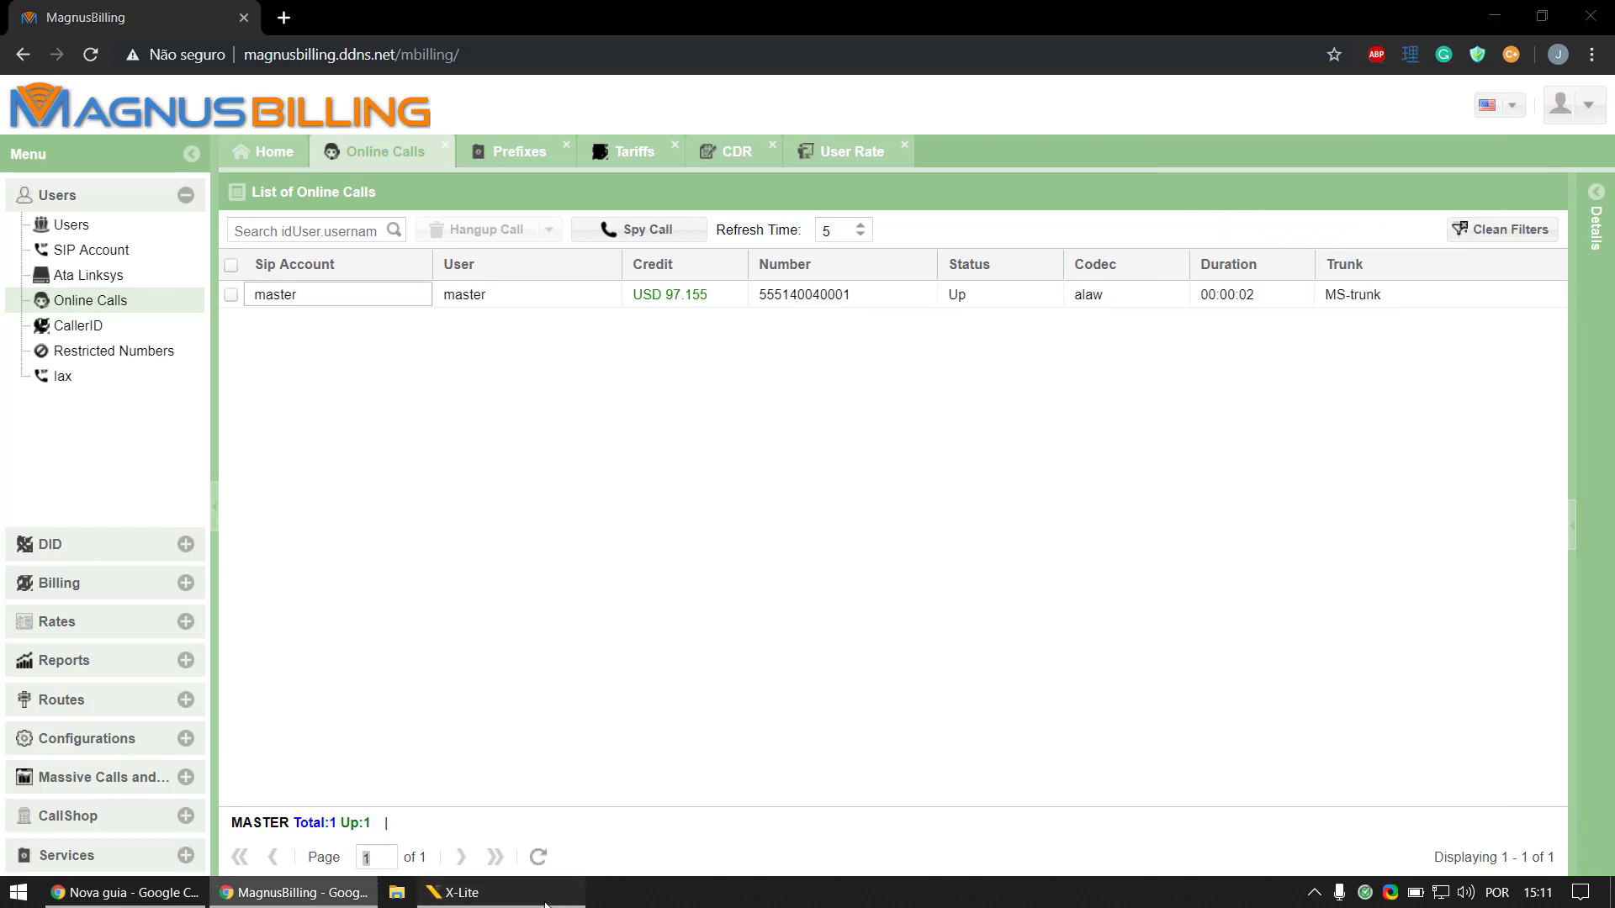
left_click(534, 893)
left_click(1460, 370)
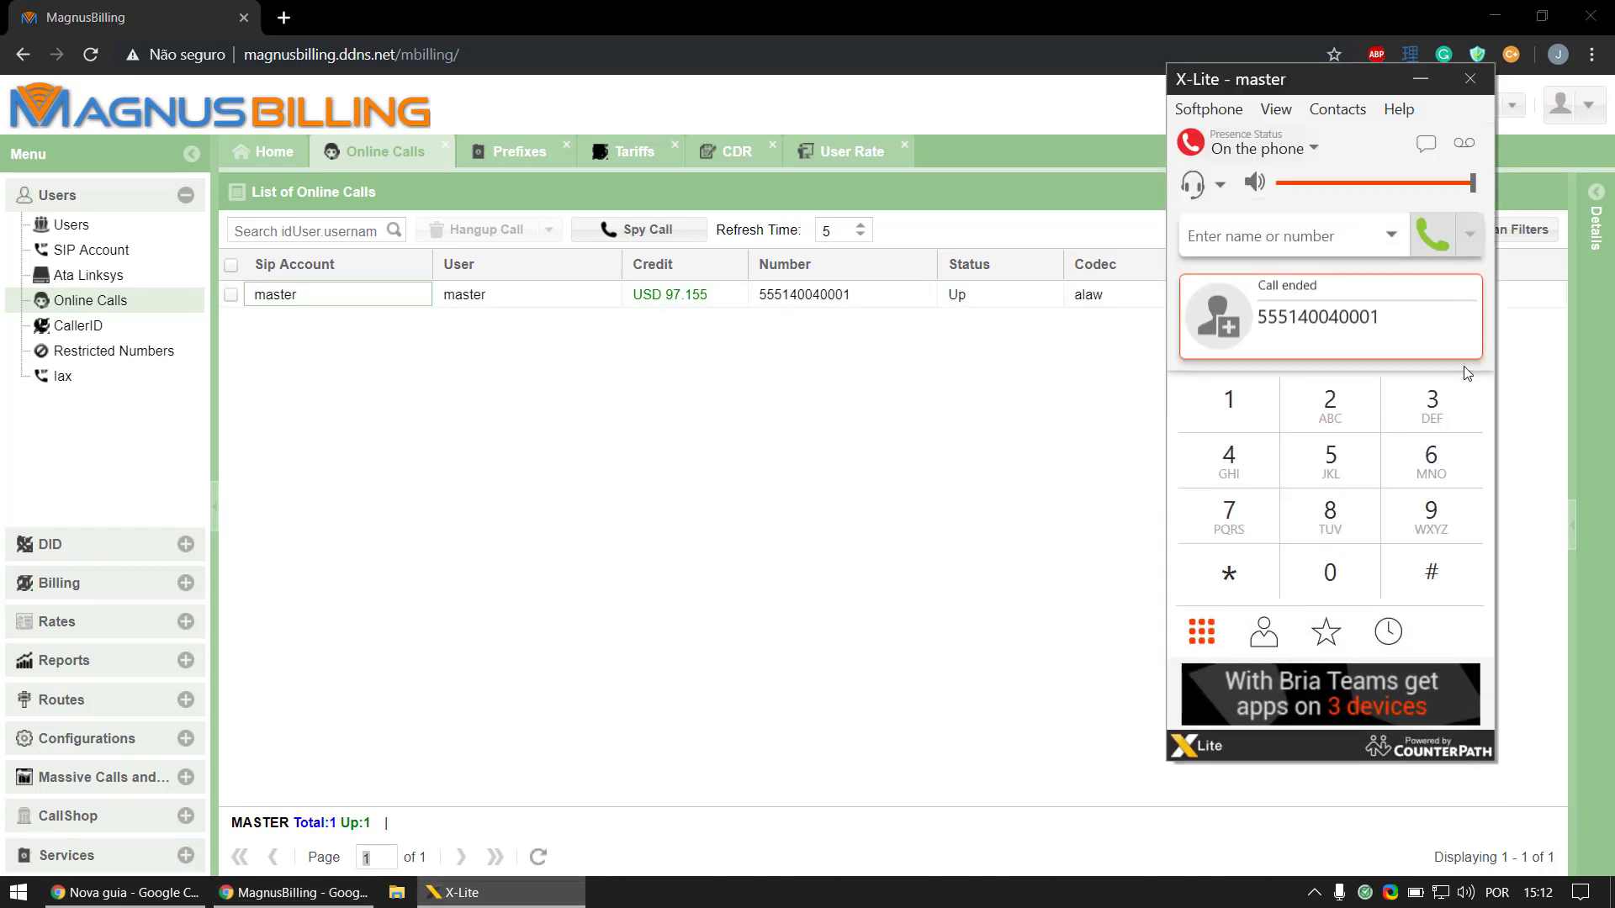
- Return to MagnusBilling, refresh the Online Calls list, and reload the CDR list to examine the second test call's duration and sell cost
left_click(1005, 486)
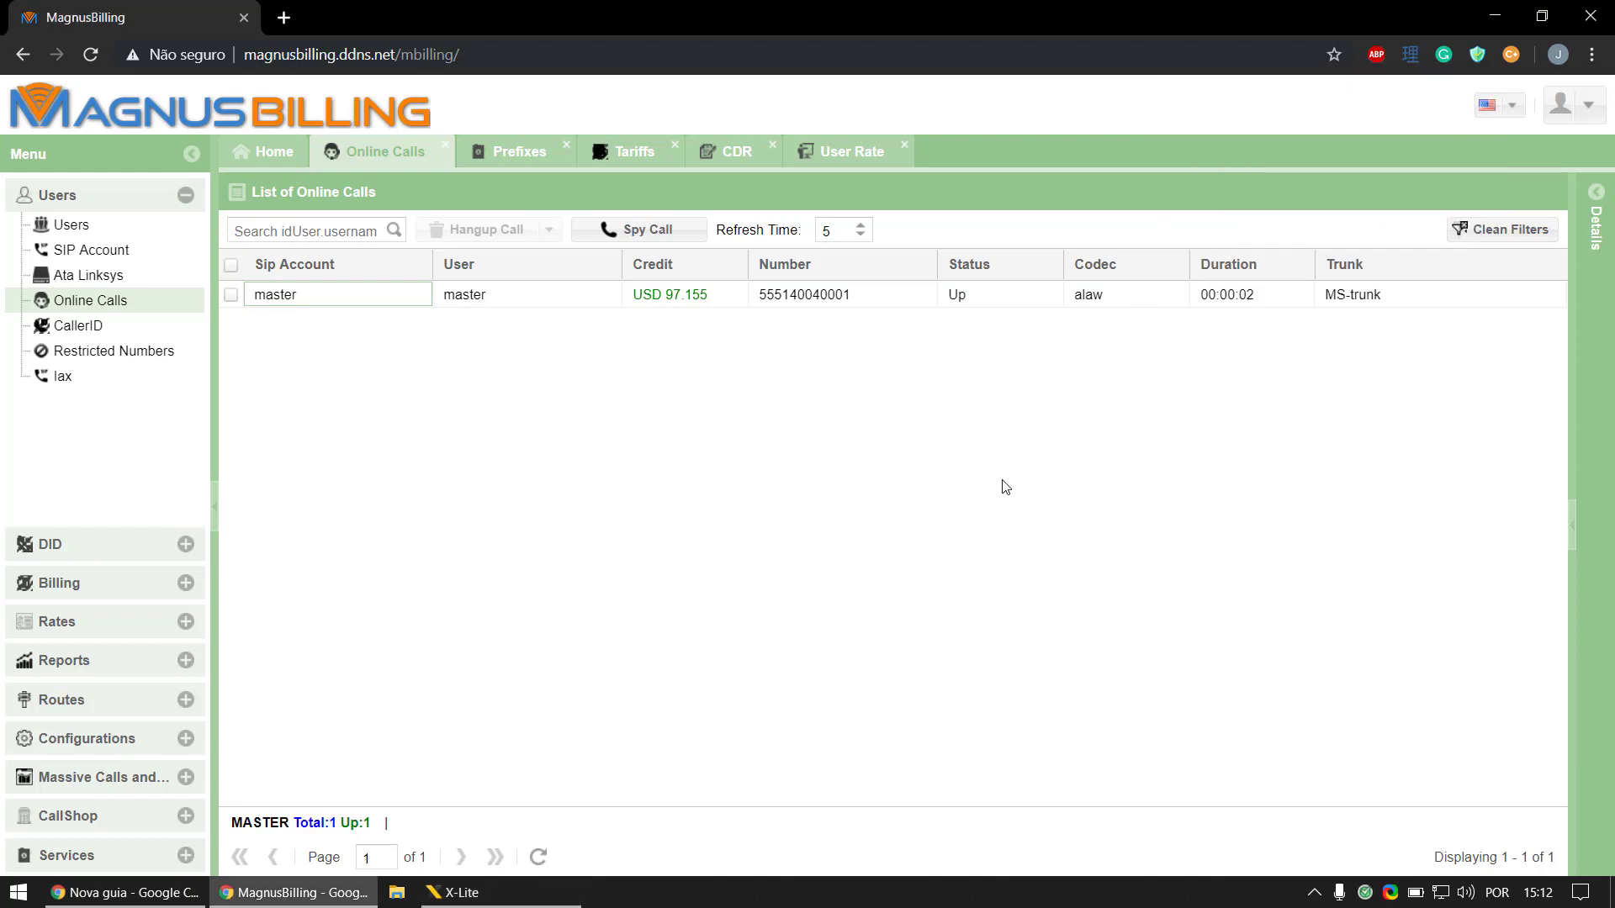
left_click(538, 857)
left_click(538, 857)
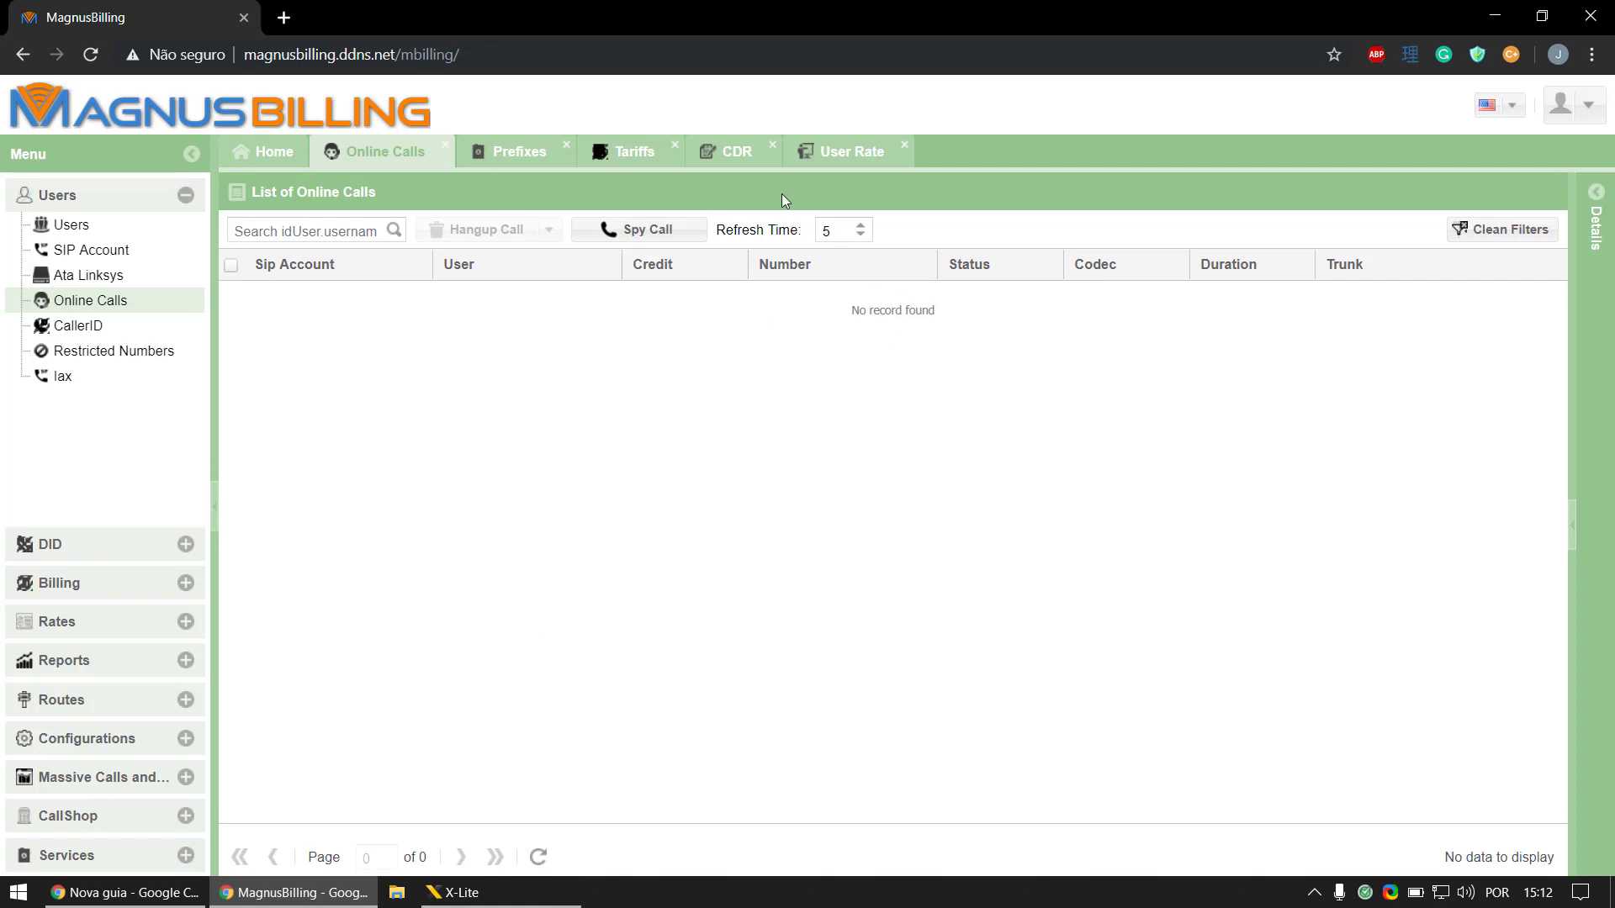
left_click(751, 164)
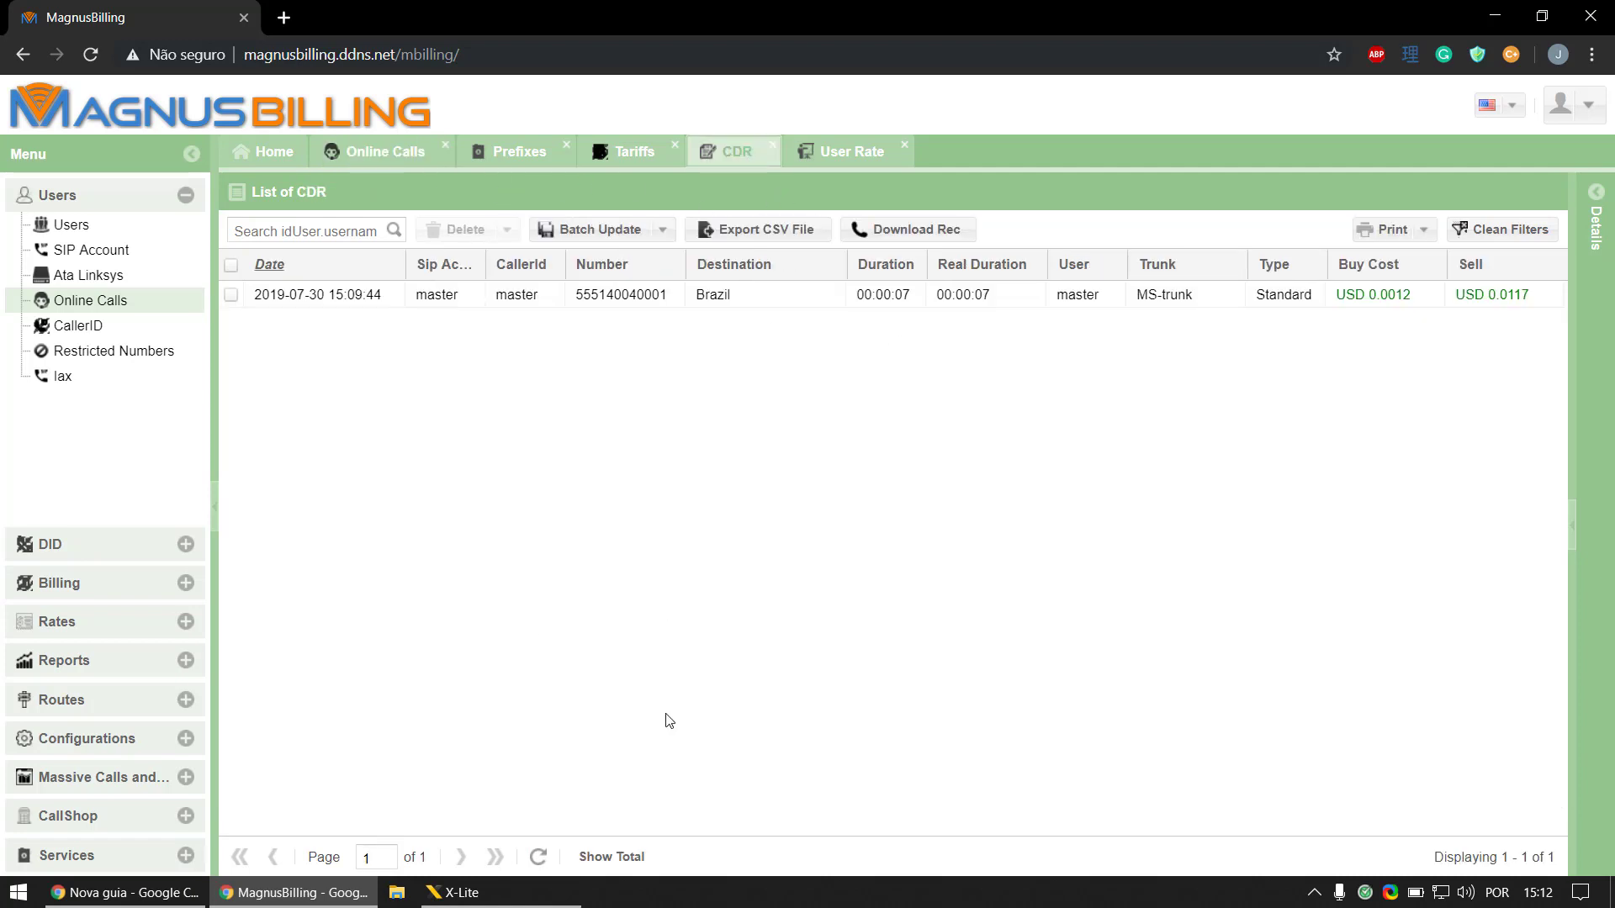
left_click(538, 857)
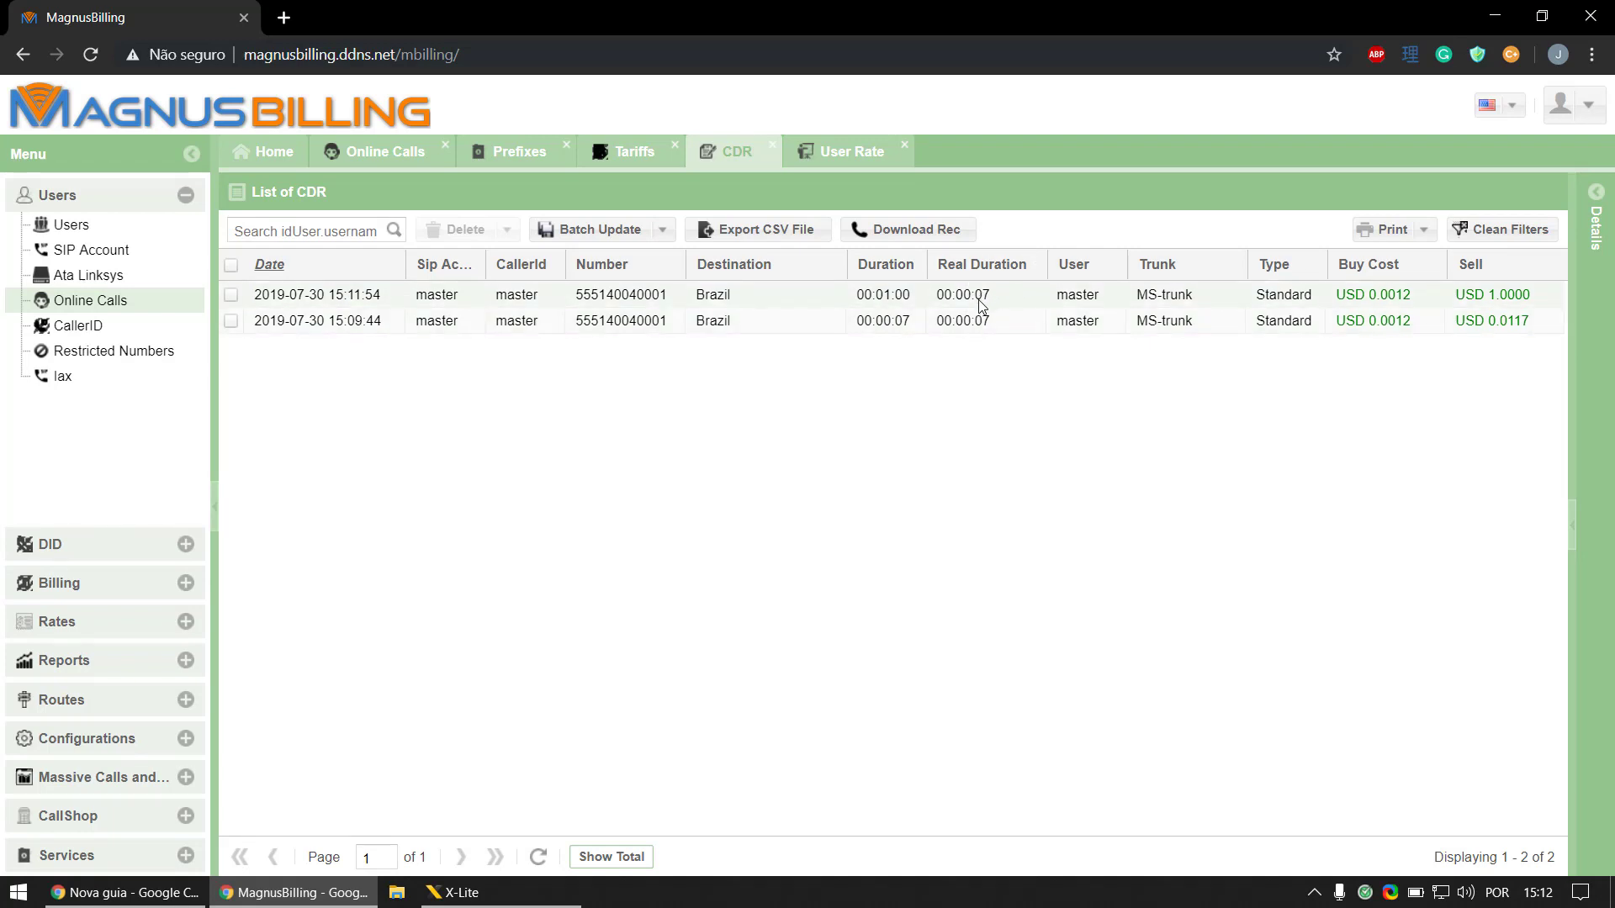
- Compare master's Brazil user rate with the test calls' CDR charges and the plan tariff, ending on the user rate's details
left_click(848, 169)
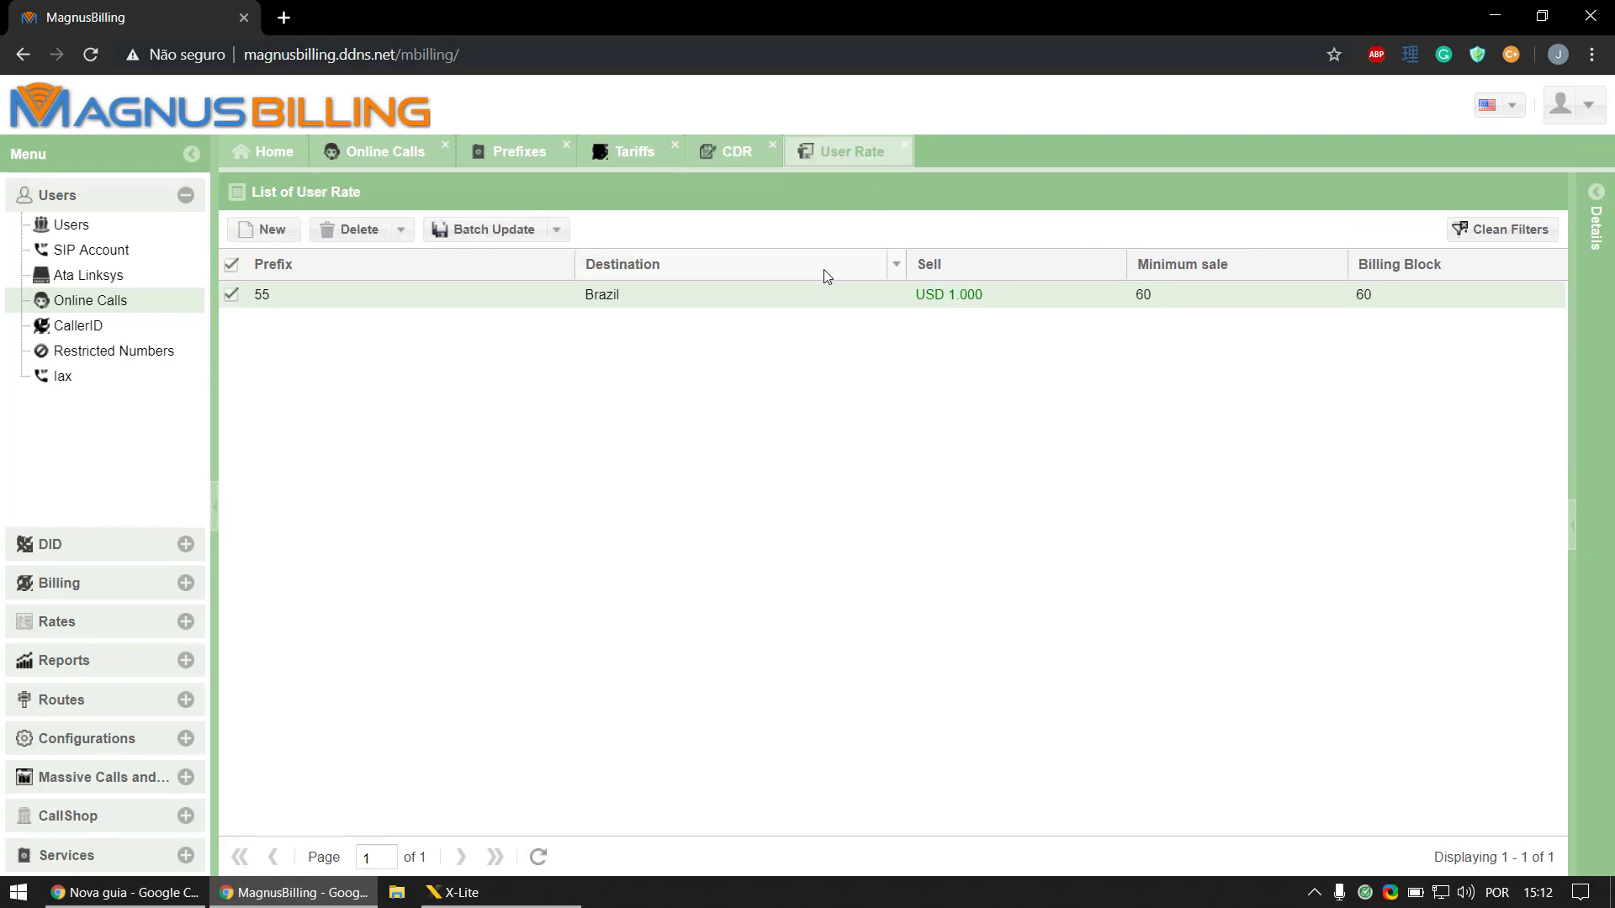
left_click(814, 306)
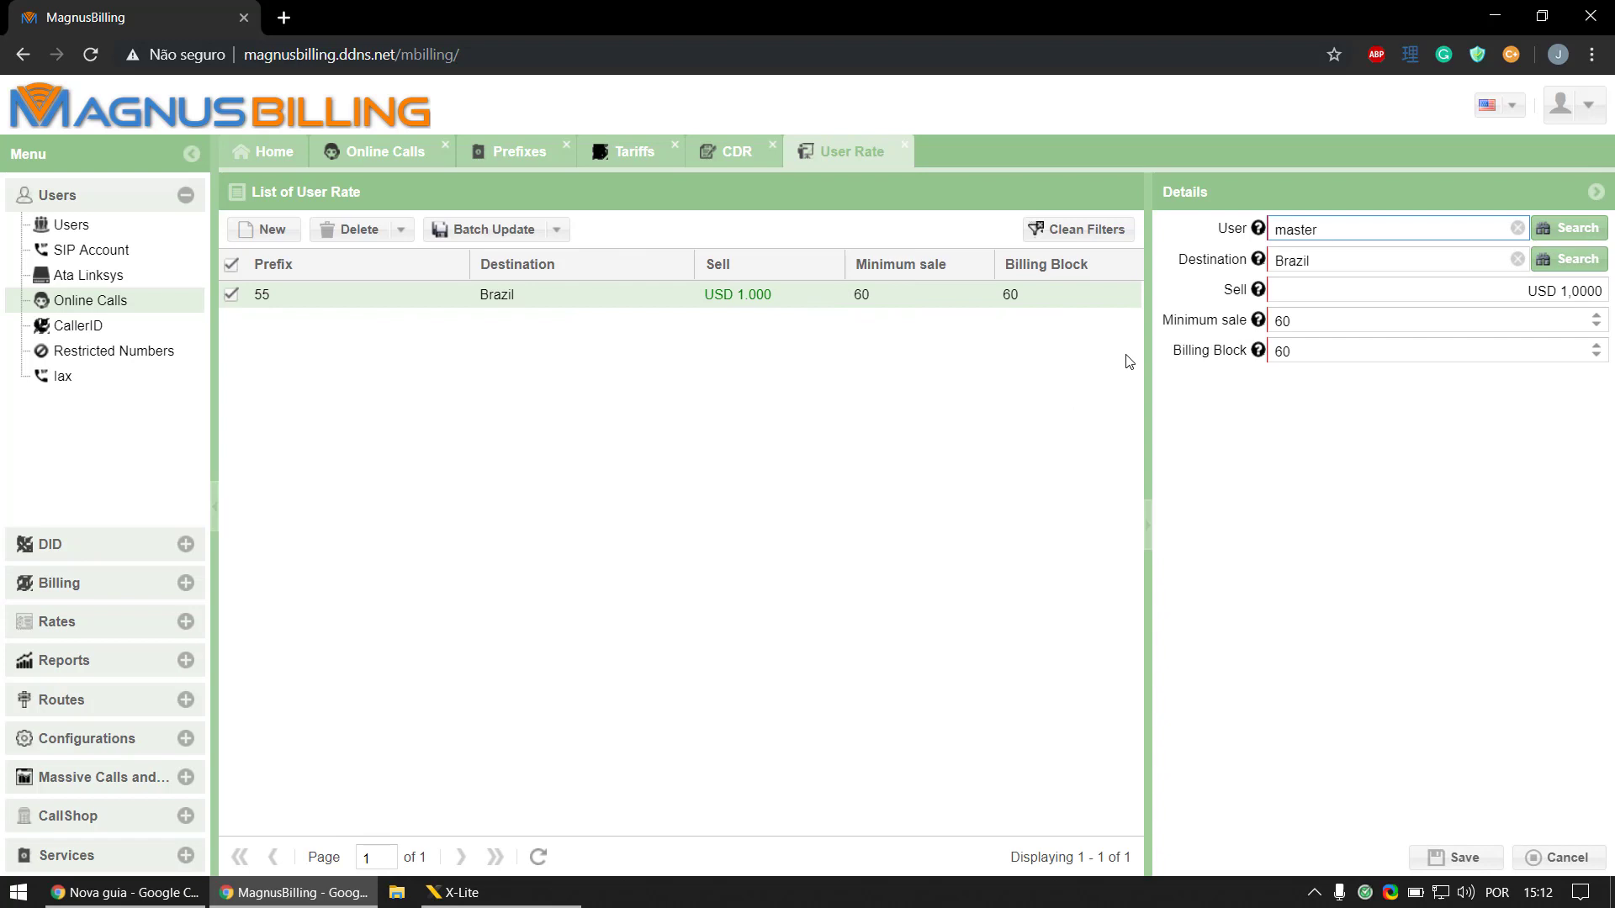
left_click(737, 160)
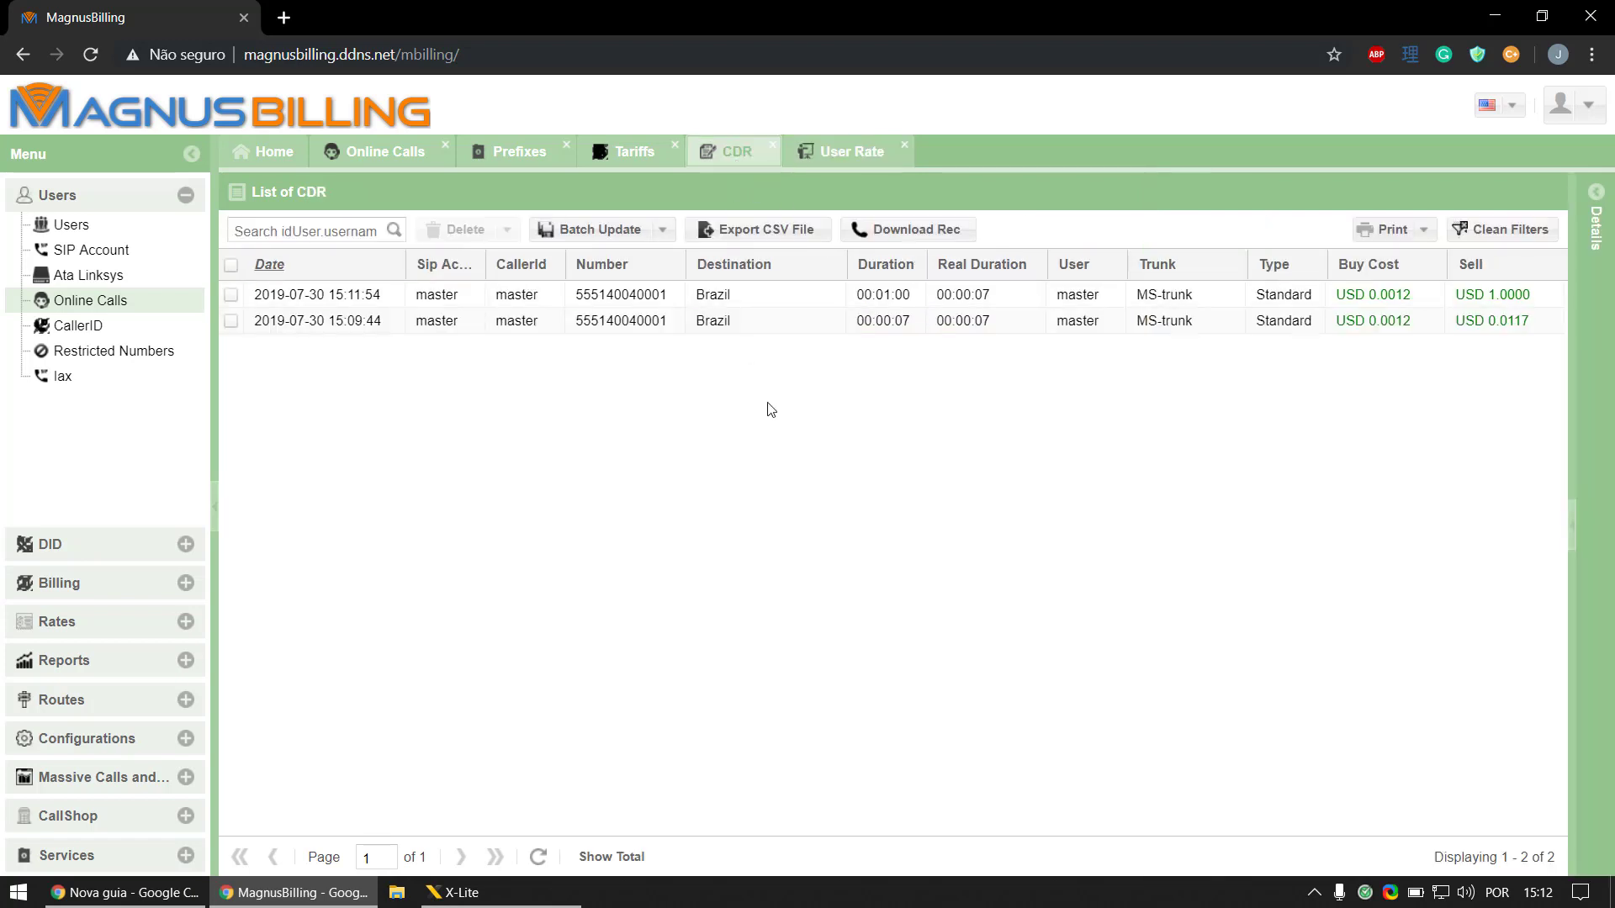
left_click(833, 158)
left_click(624, 158)
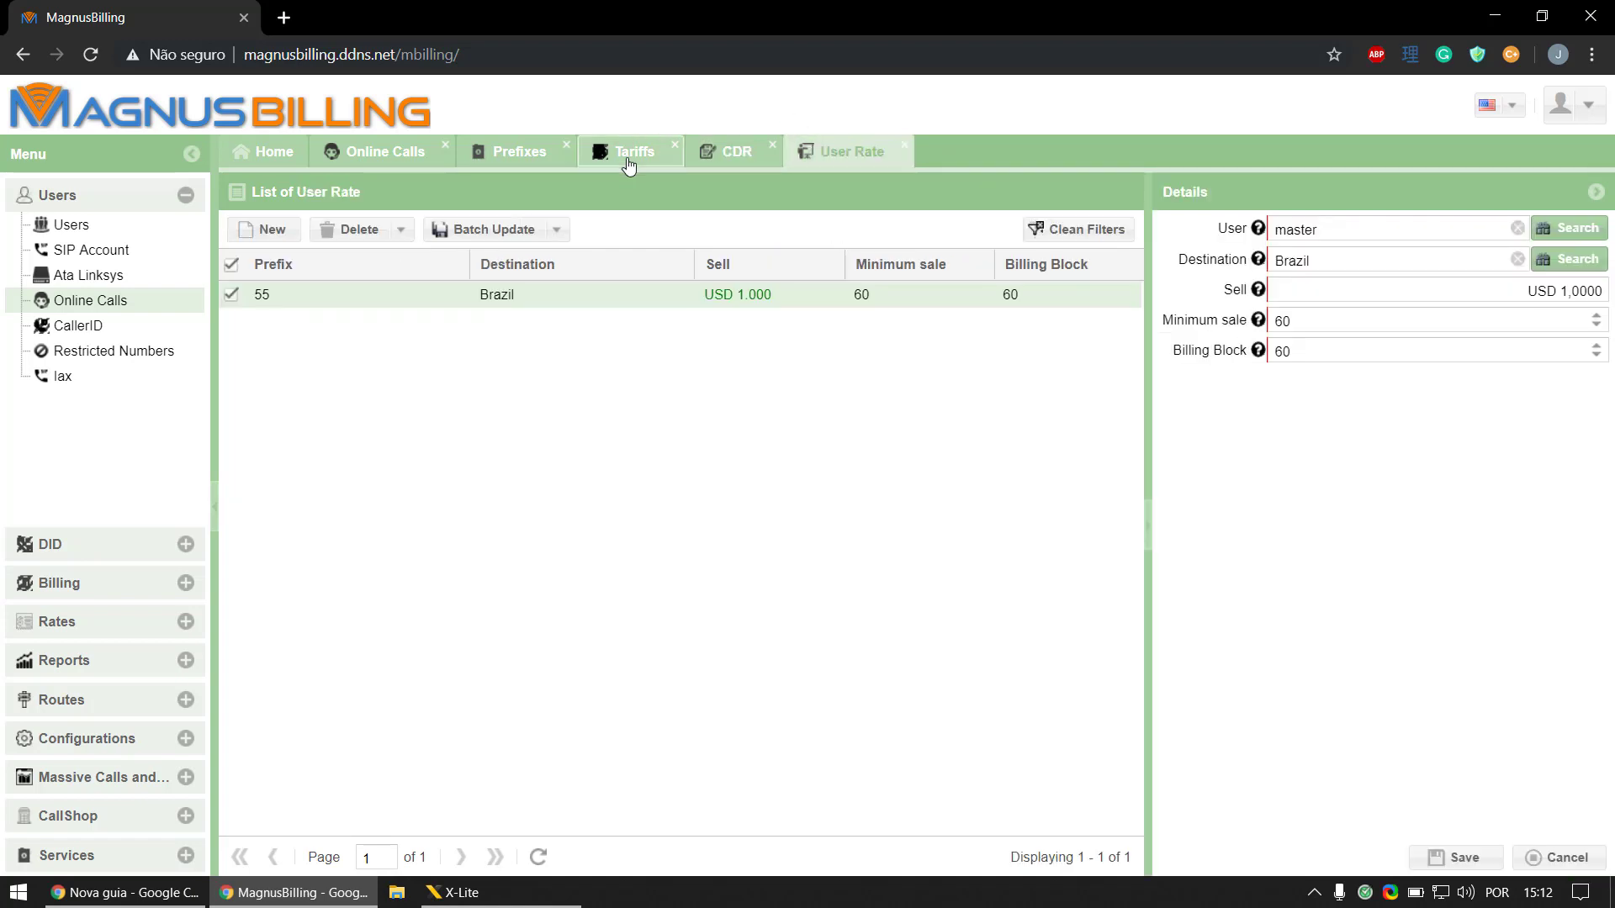
left_click(826, 151)
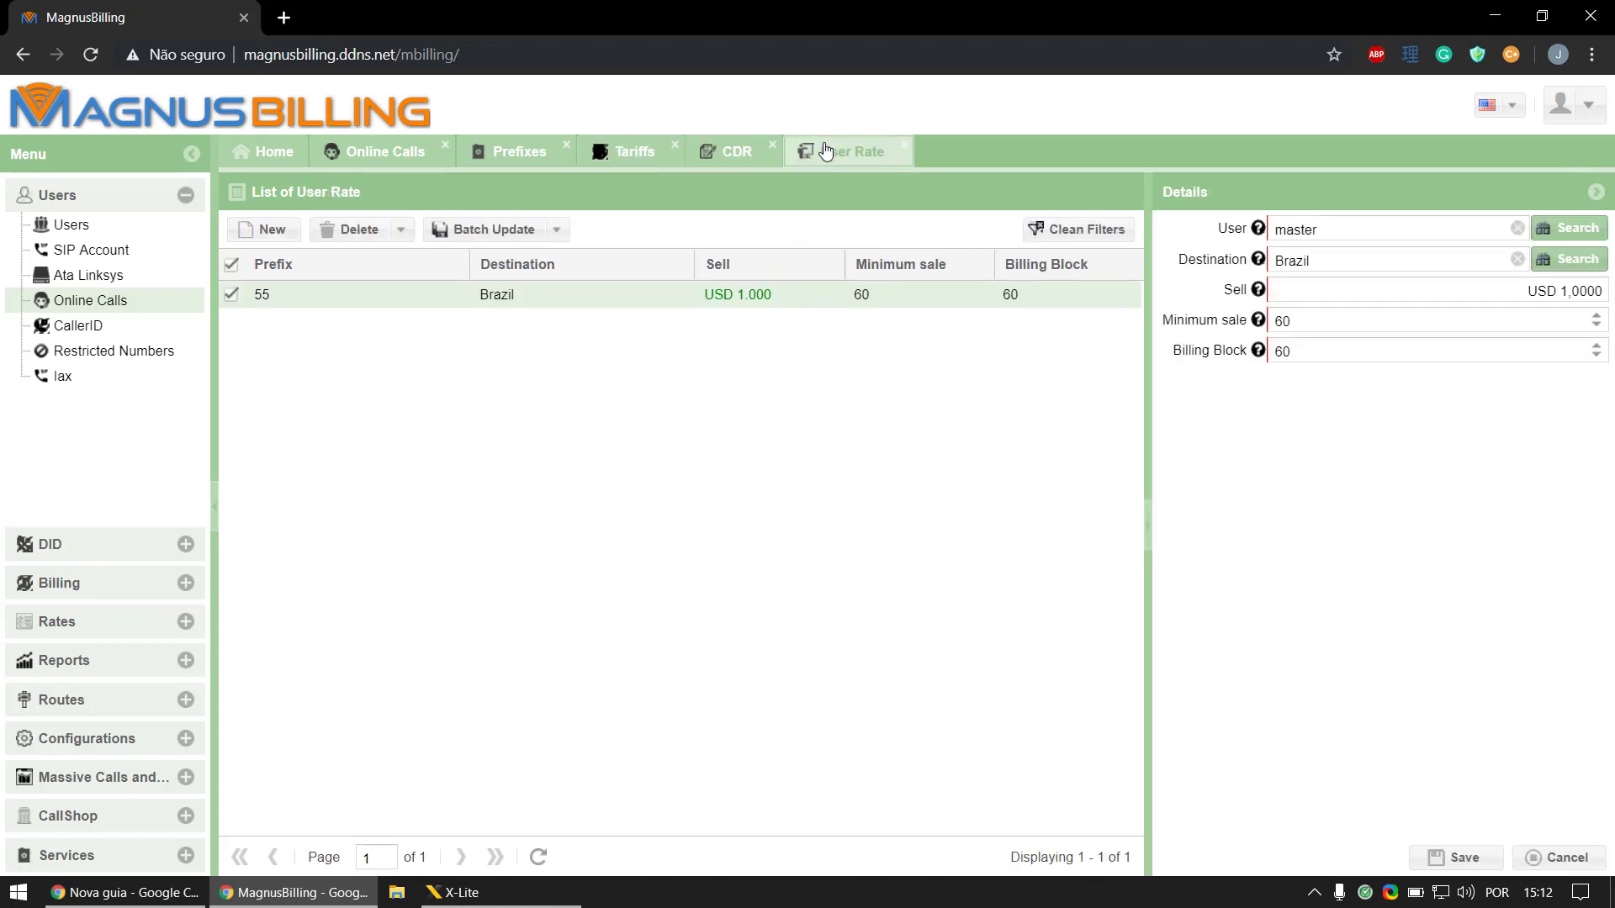